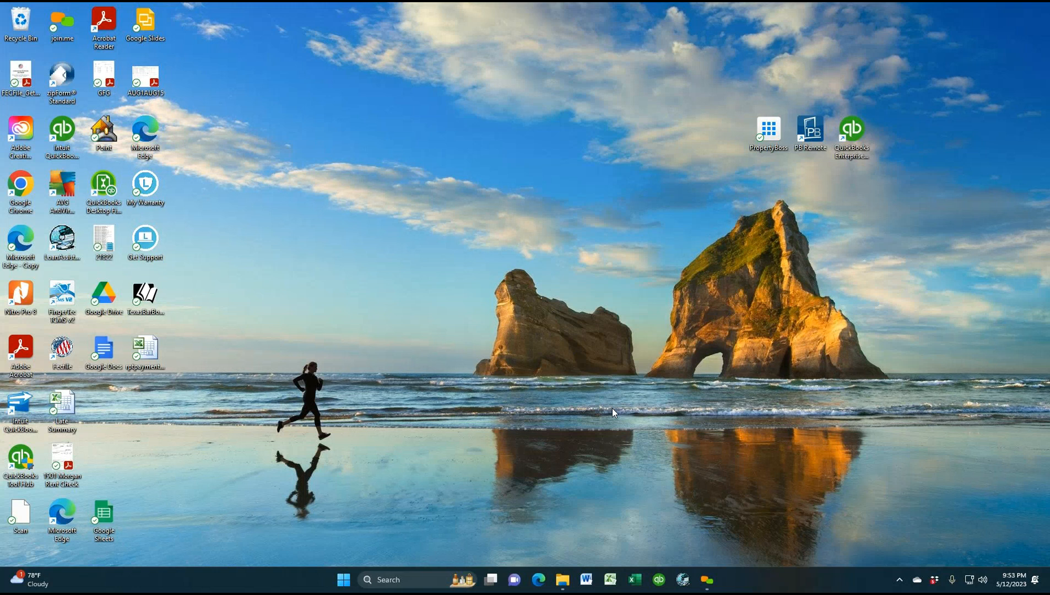
# Open Edge and go to the PropertyHost login site
pyautogui.click(538, 580)
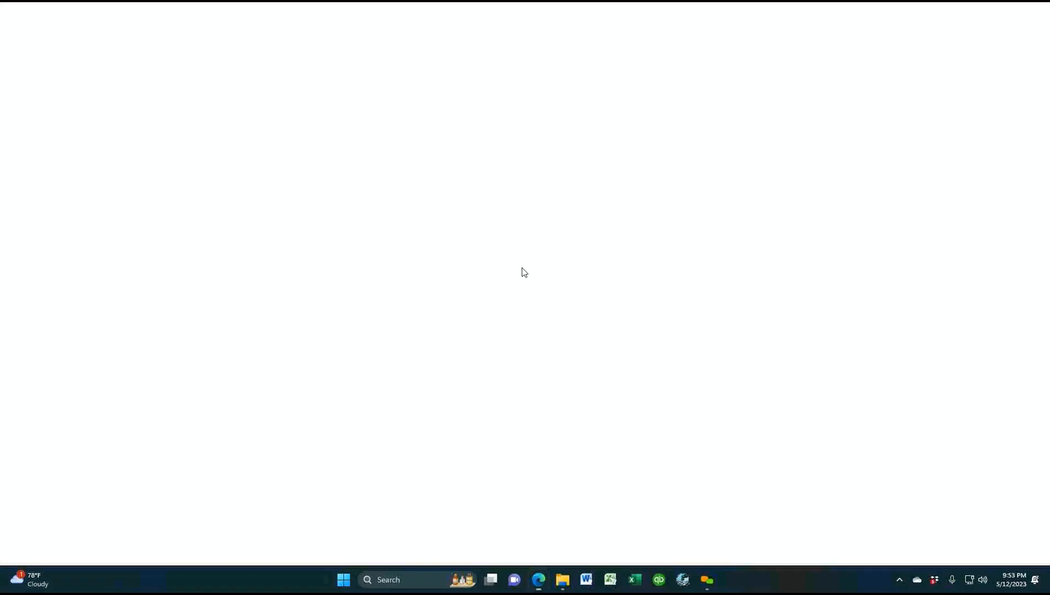
pyautogui.click(193, 28)
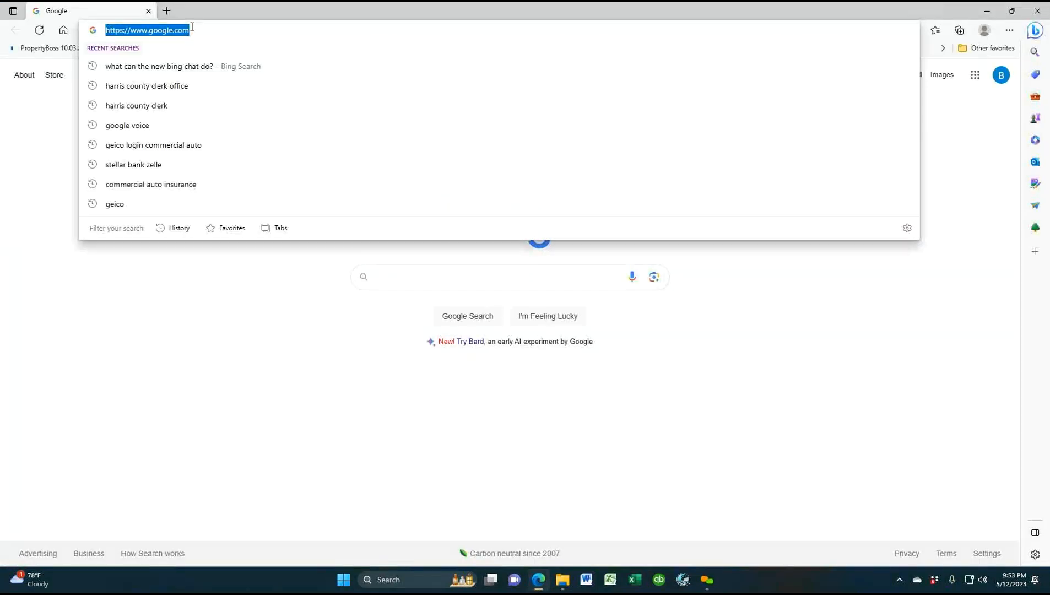
pyautogui.write('Propertyhost.propertyboss.net')
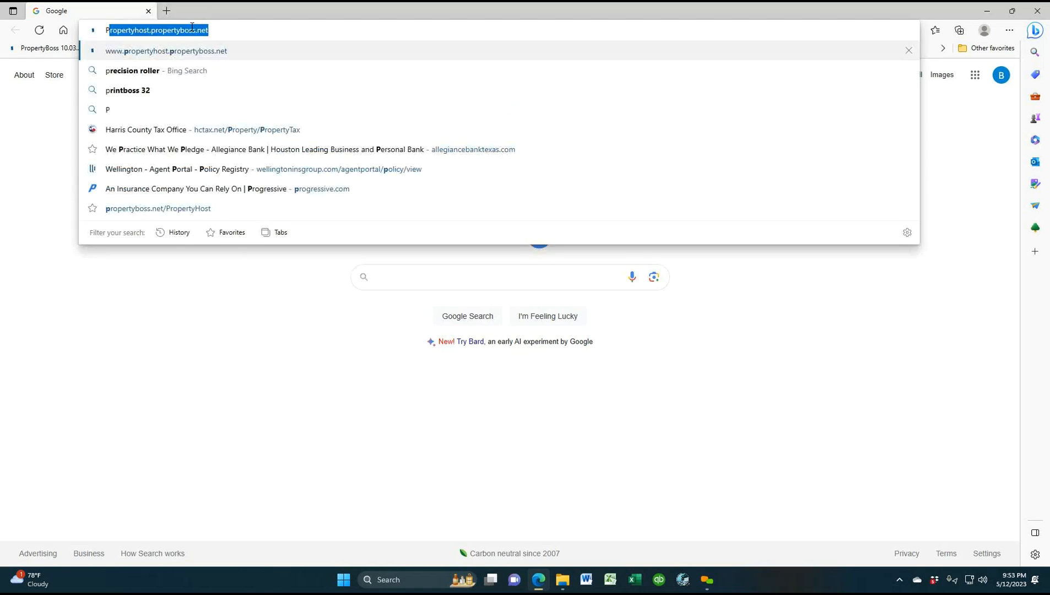
pyautogui.click(180, 53)
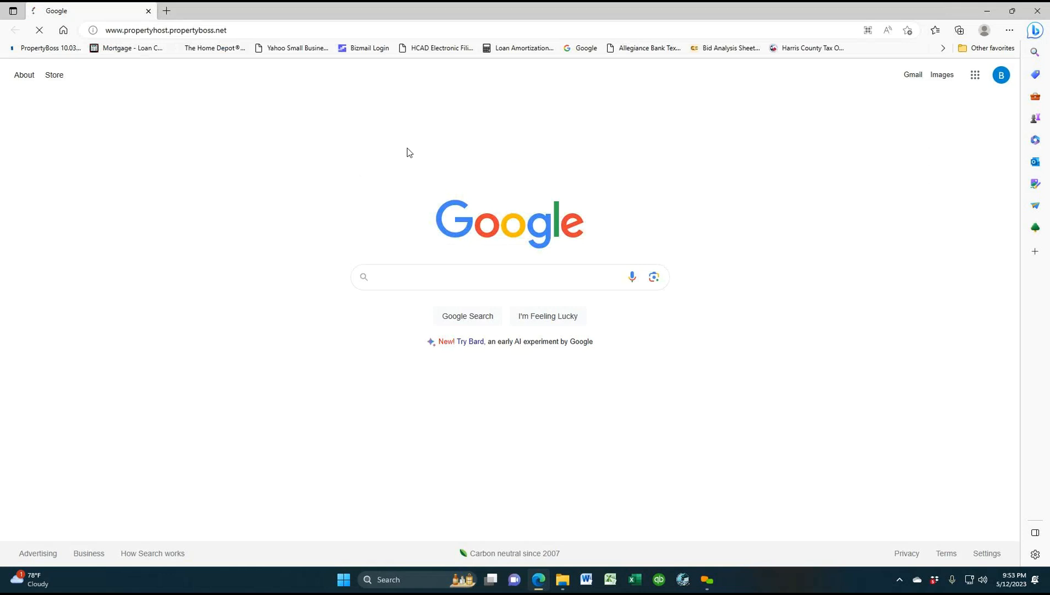
# Sign in with the account's user name and password
pyautogui.write('M')
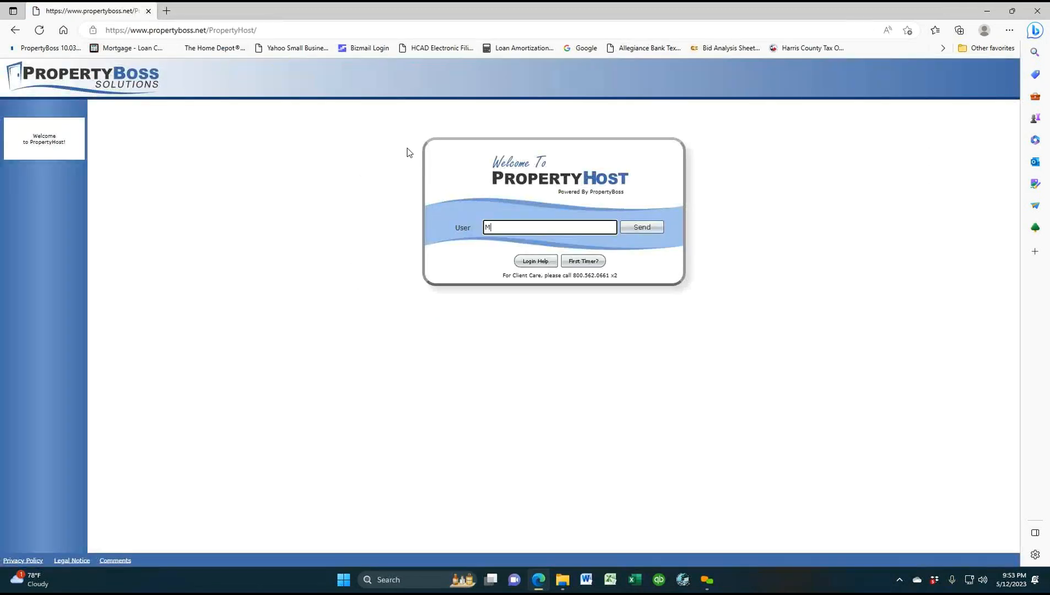
pyautogui.write('KM_sam')
pyautogui.press('Return')
pyautogui.write('••••••••')
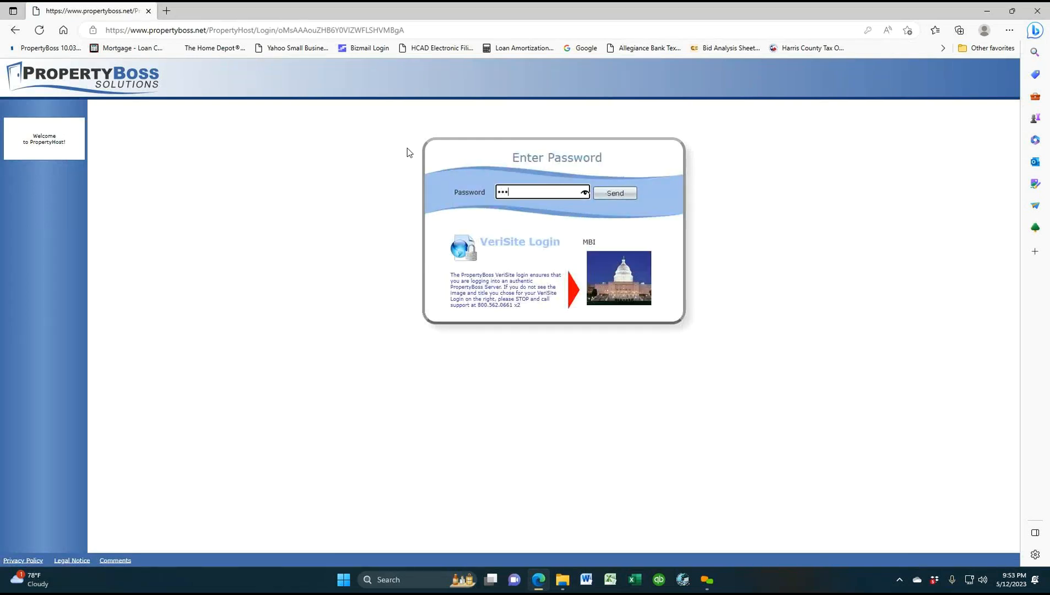
pyautogui.write('•••')
pyautogui.press('Return')
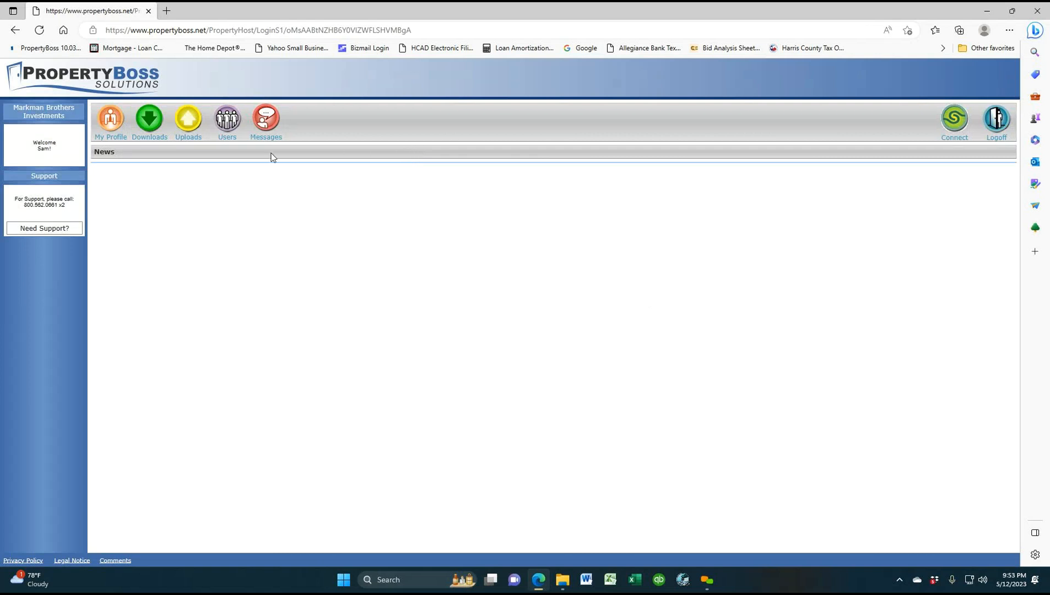
# Download the PropertyHost Windows client, then the .pbh connection profile from the news page
pyautogui.click(149, 125)
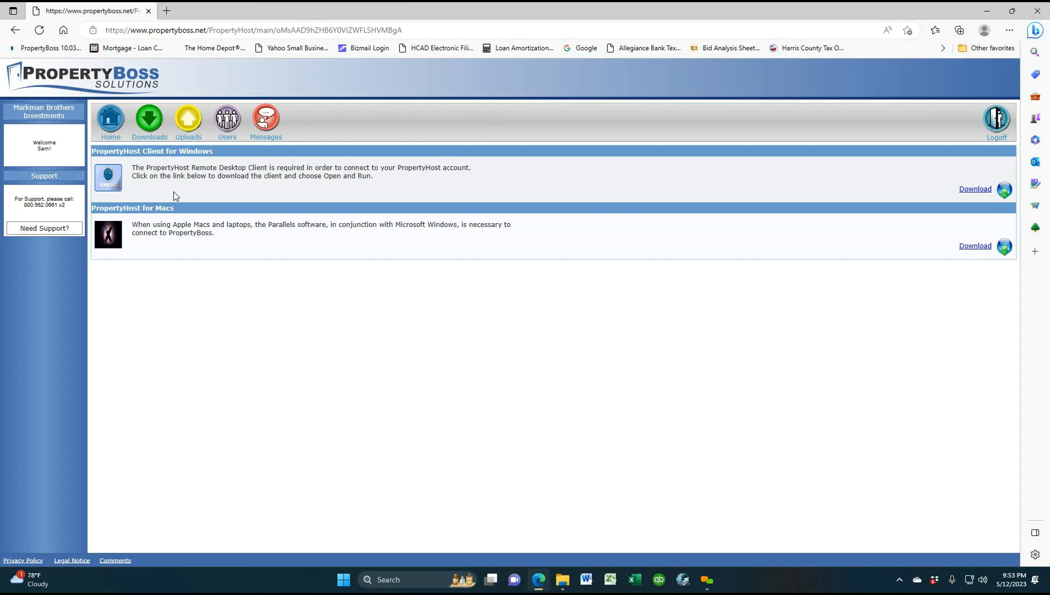
pyautogui.click(973, 193)
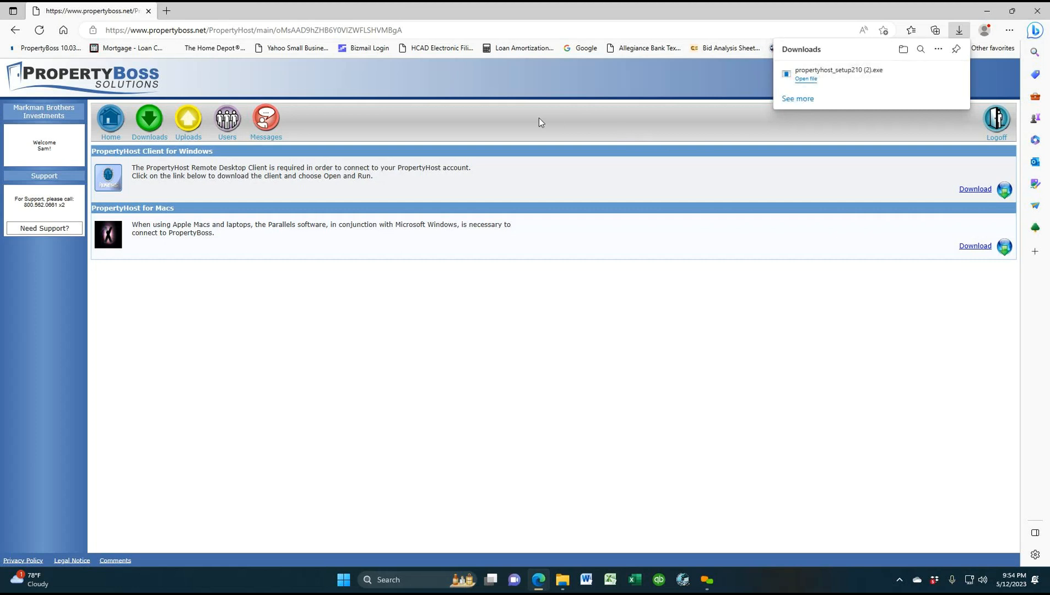
pyautogui.click(109, 124)
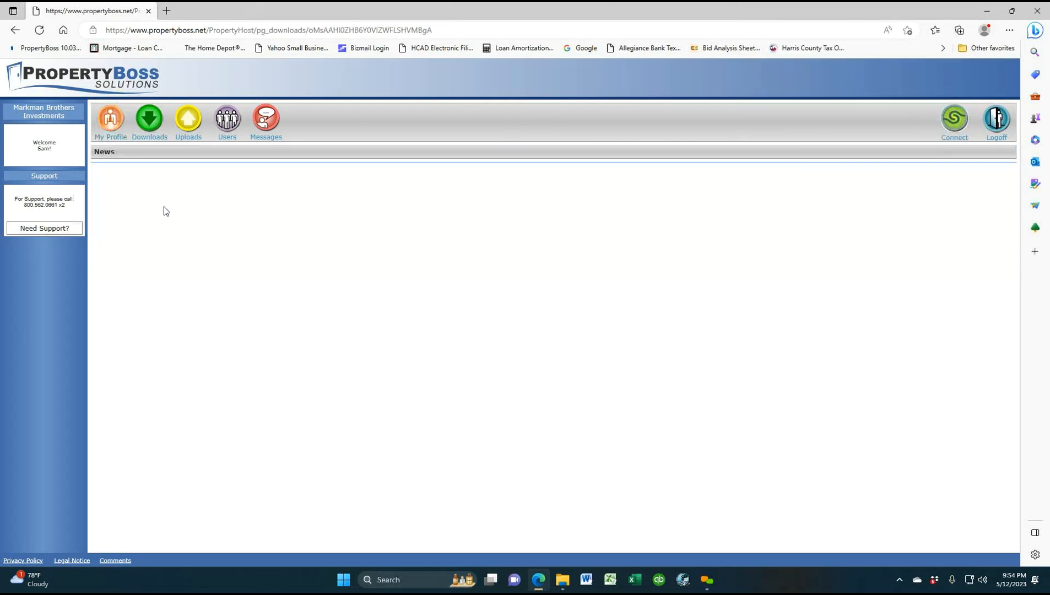
pyautogui.click(955, 122)
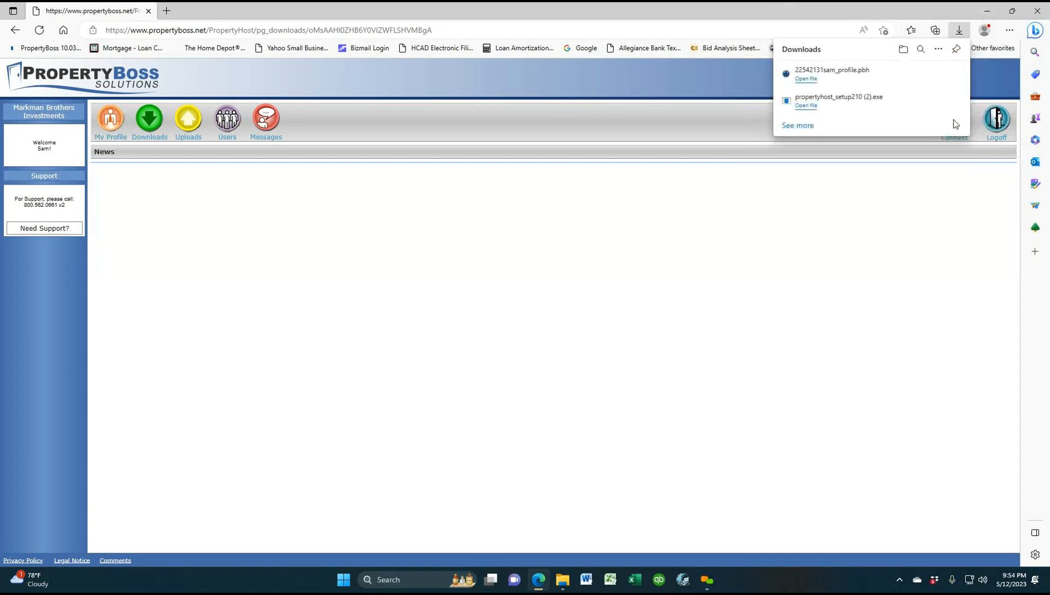
# Open the downloaded .pbh profile and connect to the MKM_mbipropertyboss database
pyautogui.click(808, 80)
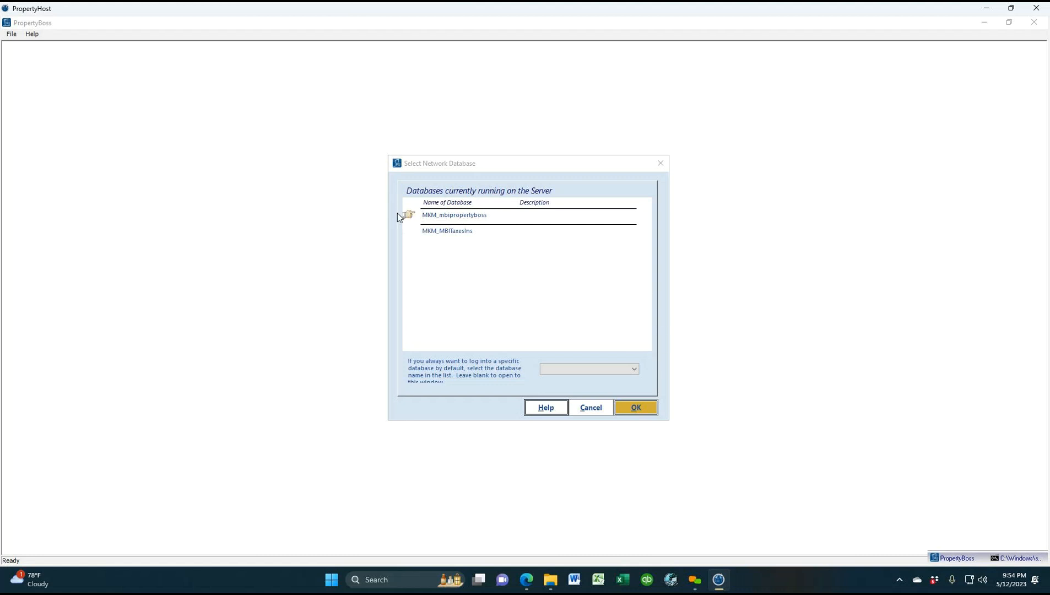
pyautogui.click(636, 408)
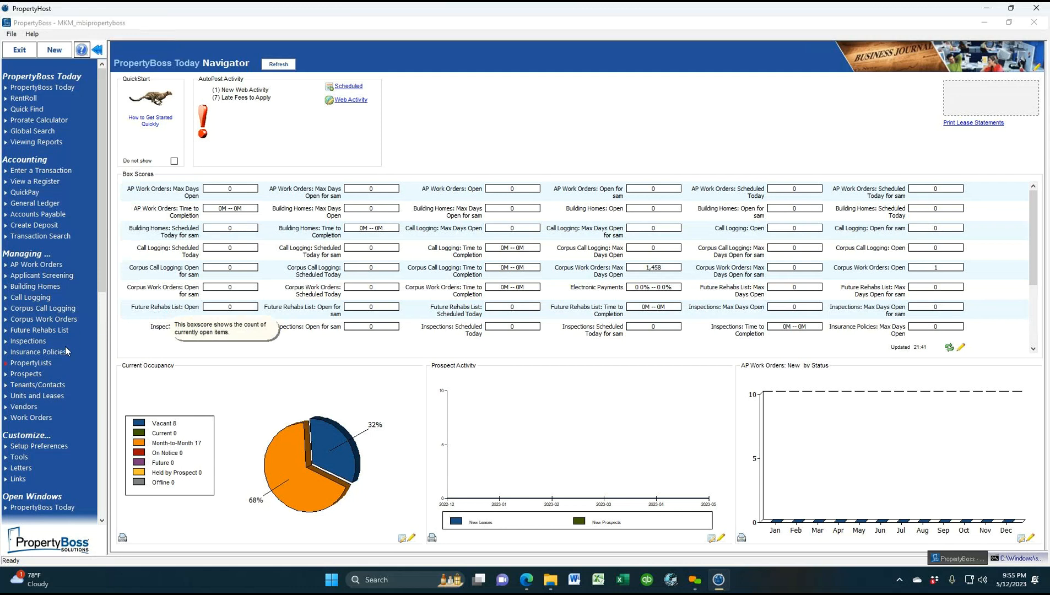
pyautogui.click(49, 397)
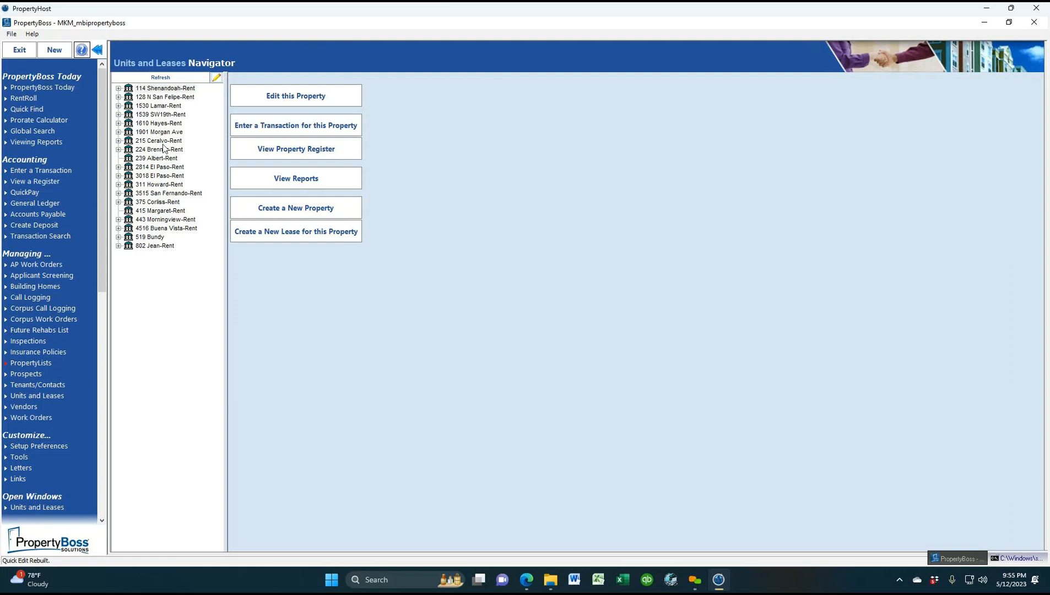
pyautogui.click(118, 89)
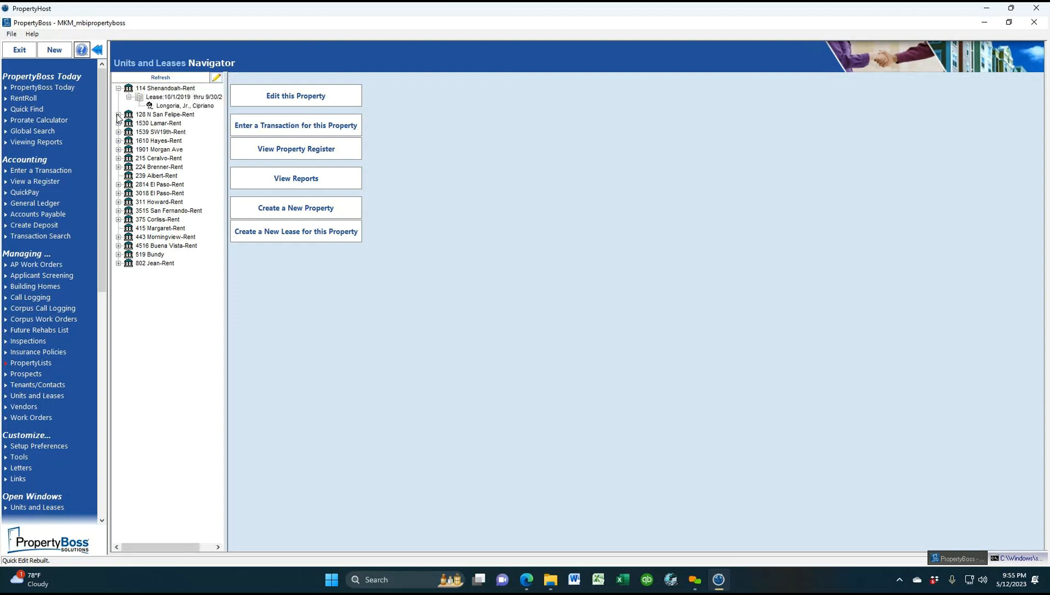
pyautogui.click(174, 99)
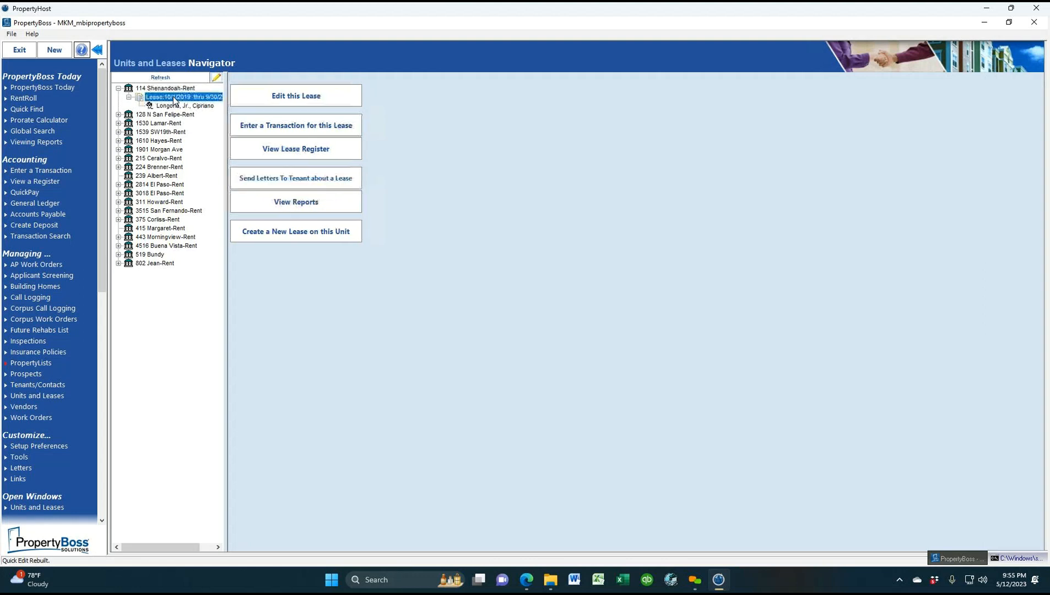
pyautogui.click(281, 97)
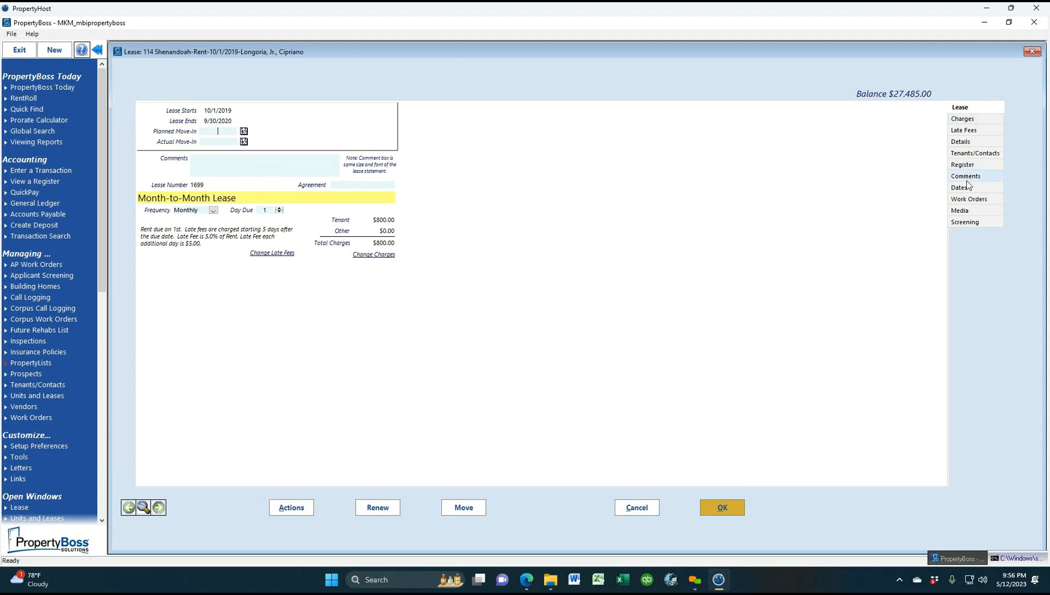
pyautogui.click(974, 164)
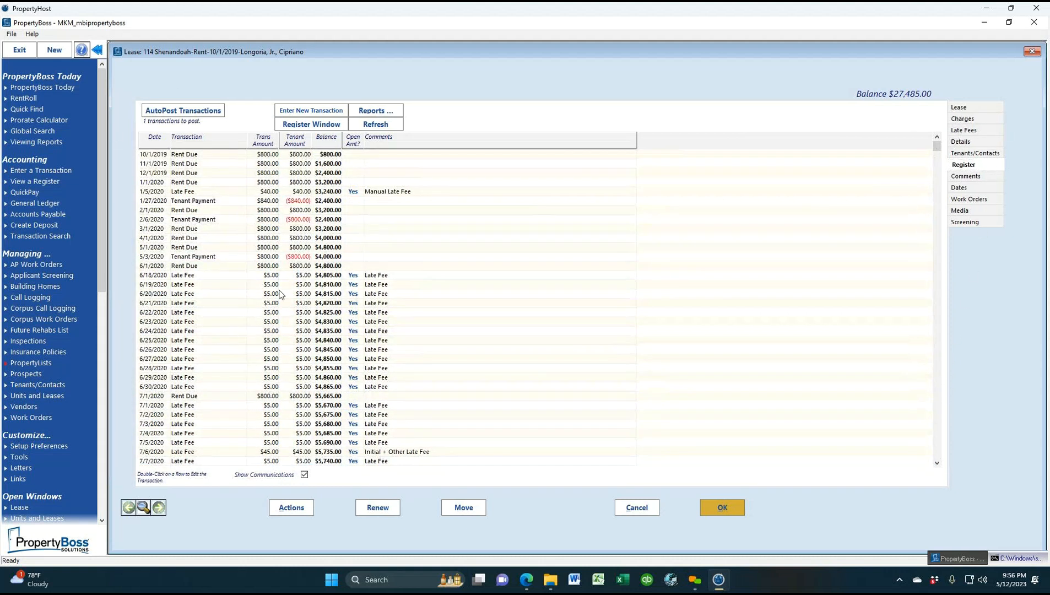
pyautogui.click(299, 258)
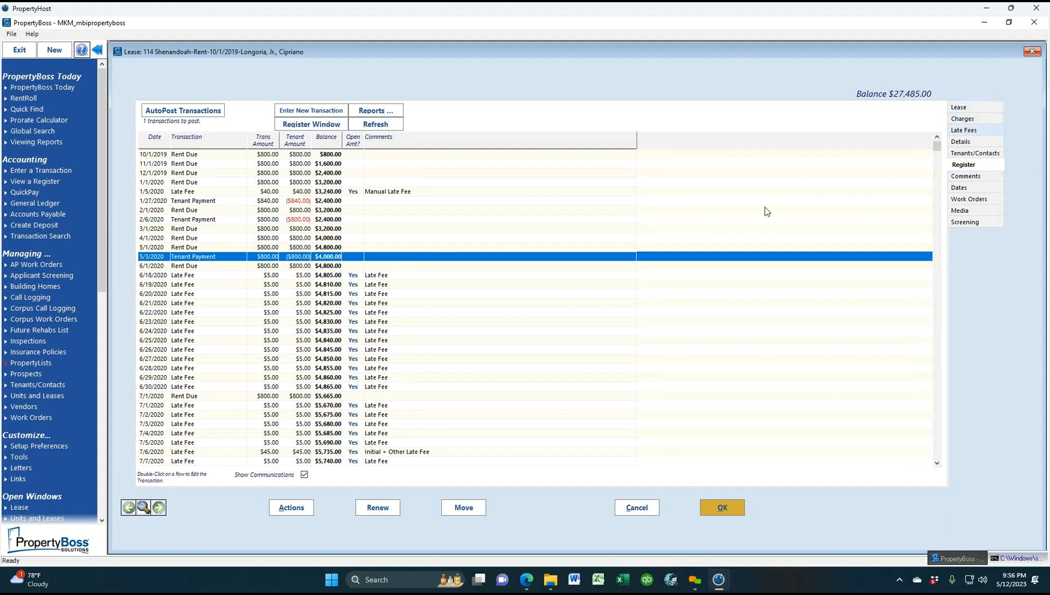
pyautogui.click(1028, 53)
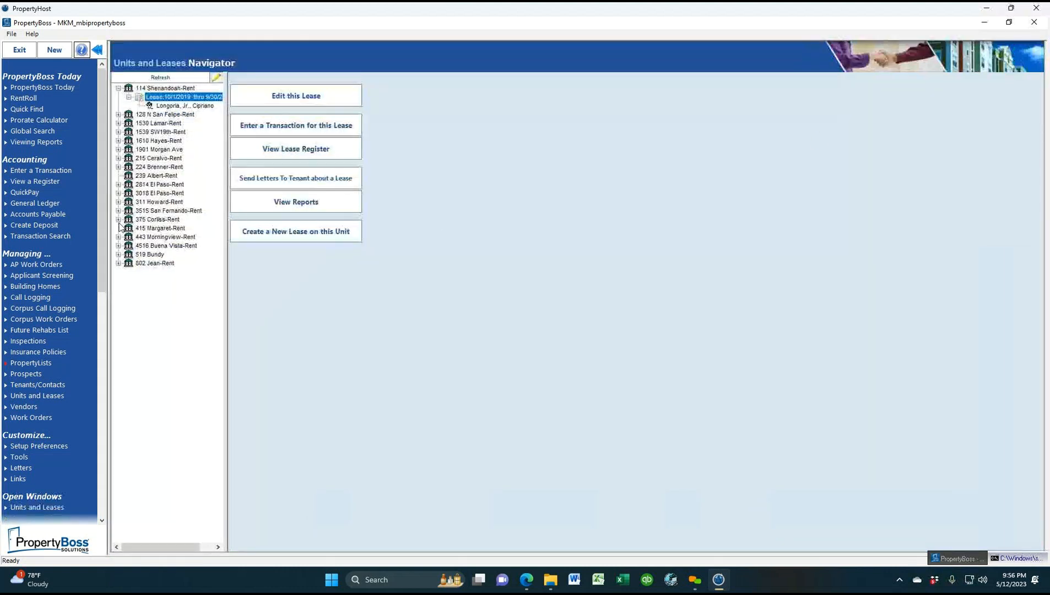
pyautogui.click(64, 396)
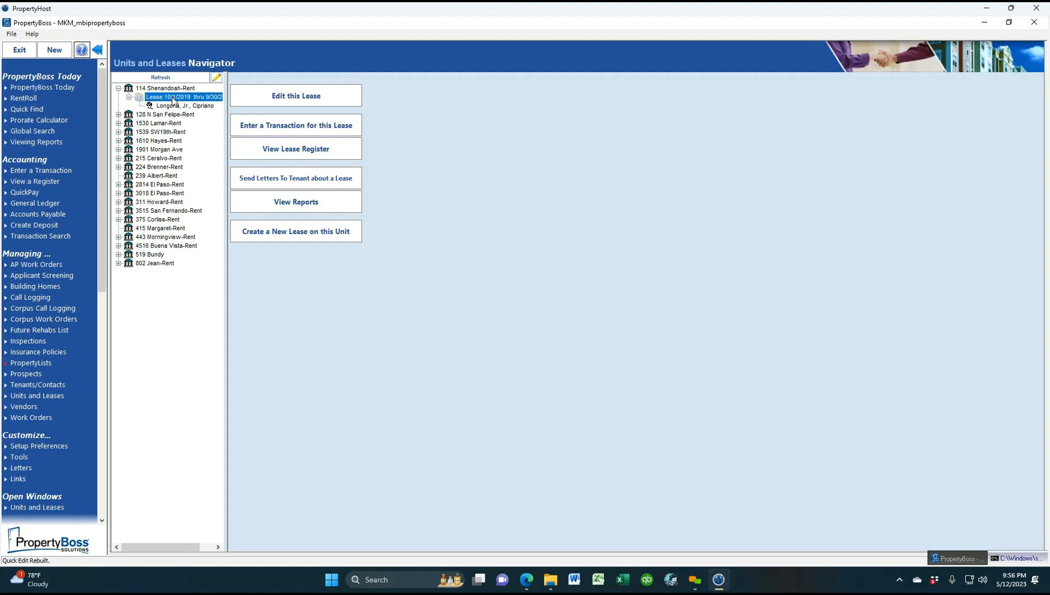
pyautogui.click(276, 99)
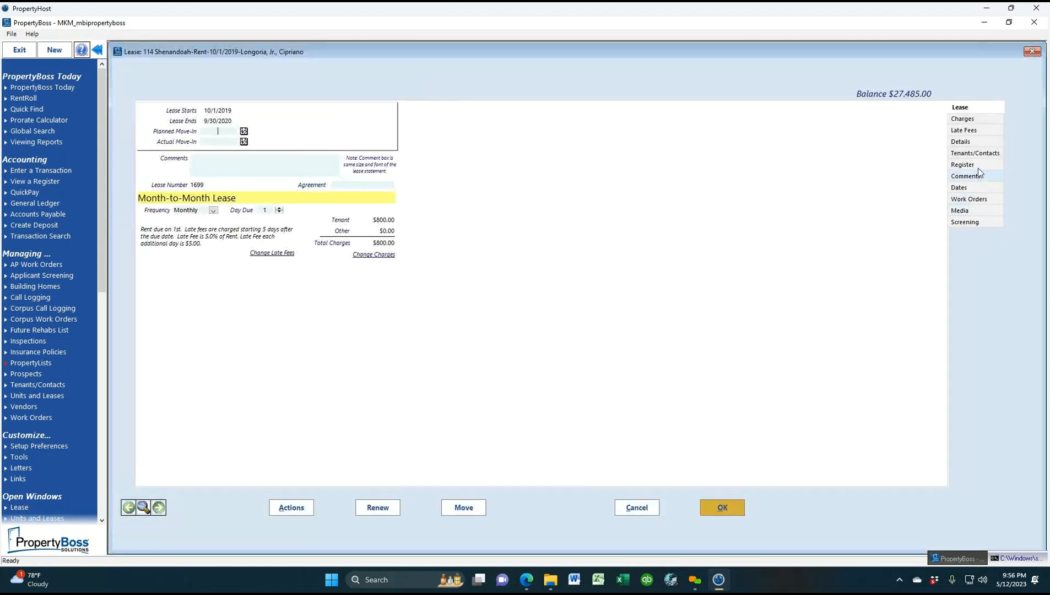
# Step through the lease's Register, Lease, Charges, Late Fees, Details and Tenants/Contacts tabs
pyautogui.click(978, 167)
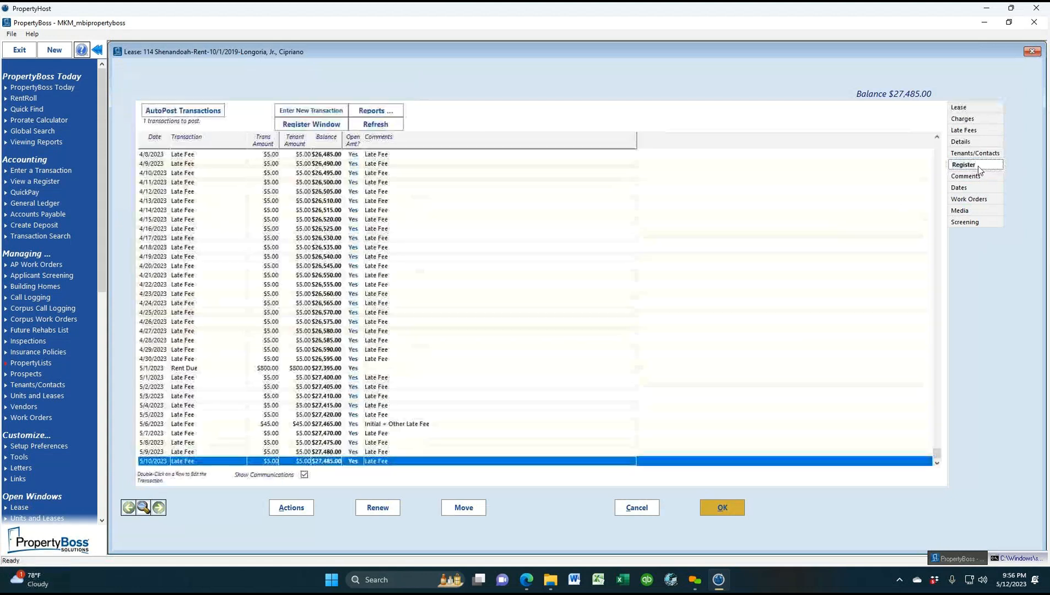
pyautogui.click(975, 108)
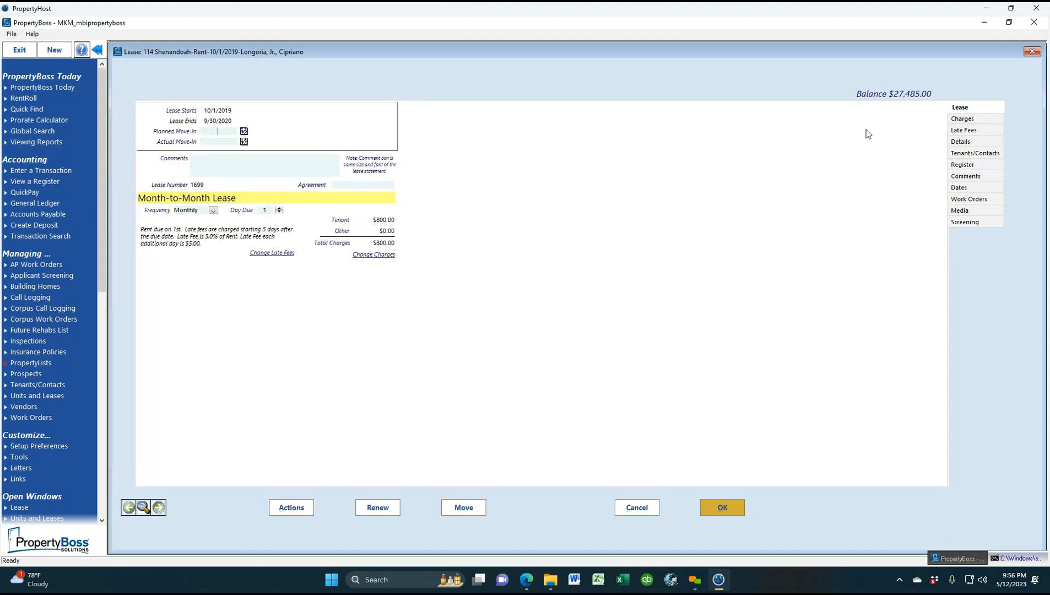
pyautogui.click(962, 120)
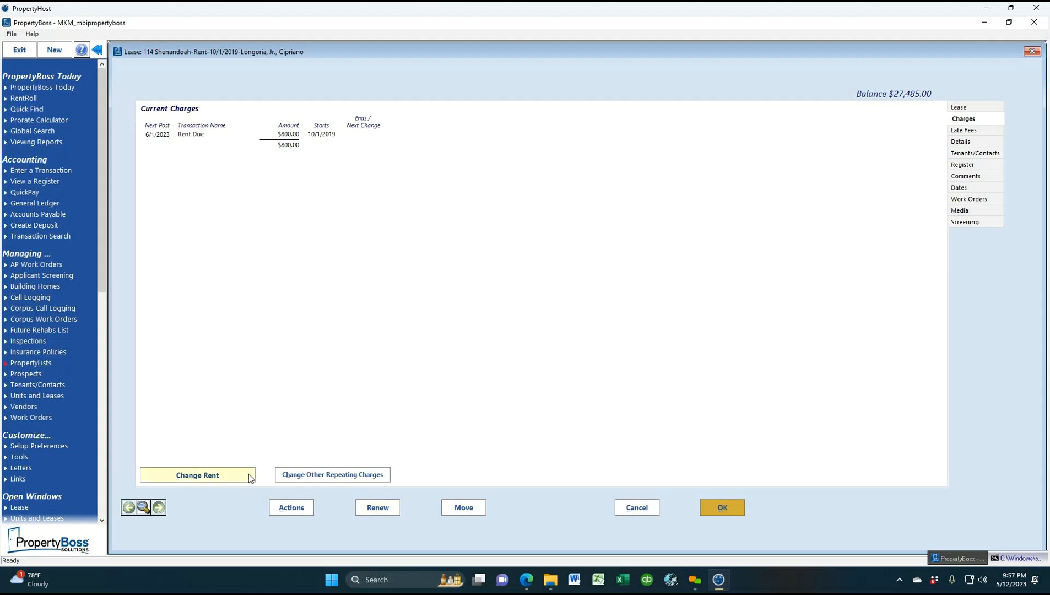
pyautogui.click(991, 131)
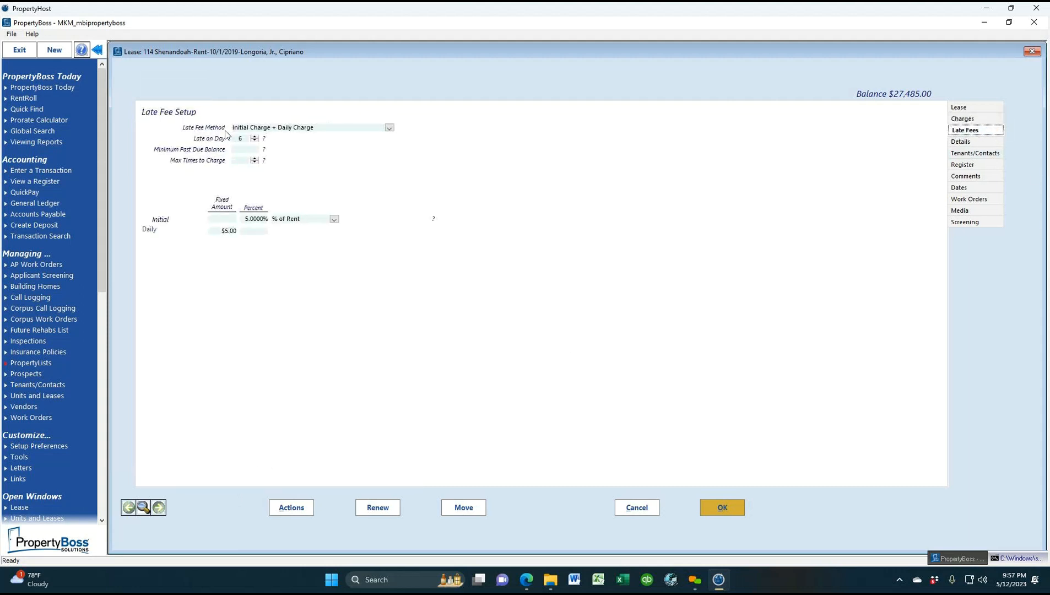
pyautogui.click(964, 144)
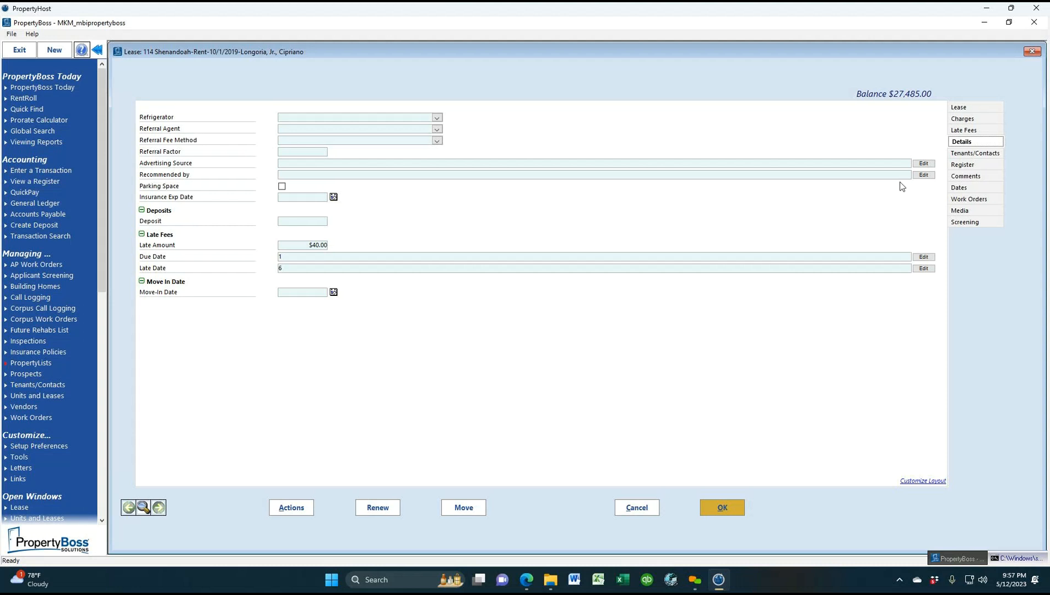
pyautogui.click(979, 152)
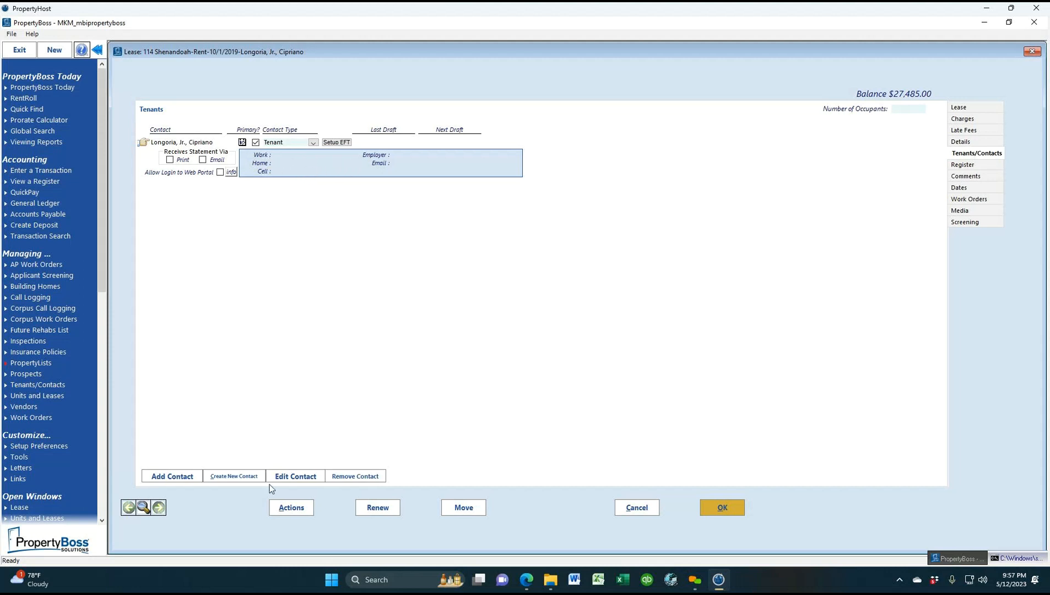
# Check the tenant's contact record, then show the register scrolled up to the 10/1/2019 Rent Due
pyautogui.click(299, 478)
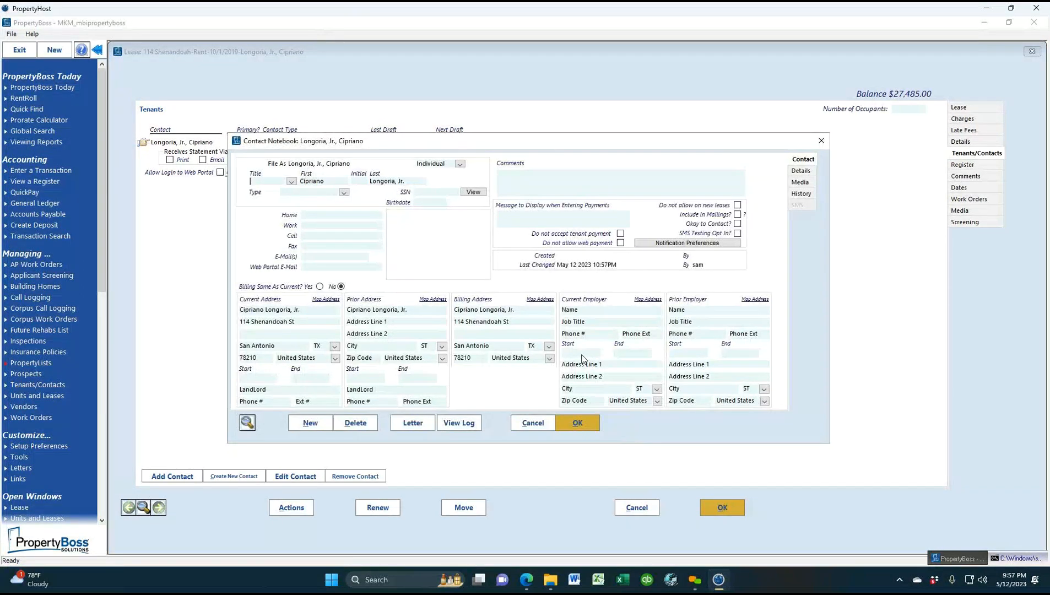
pyautogui.click(821, 142)
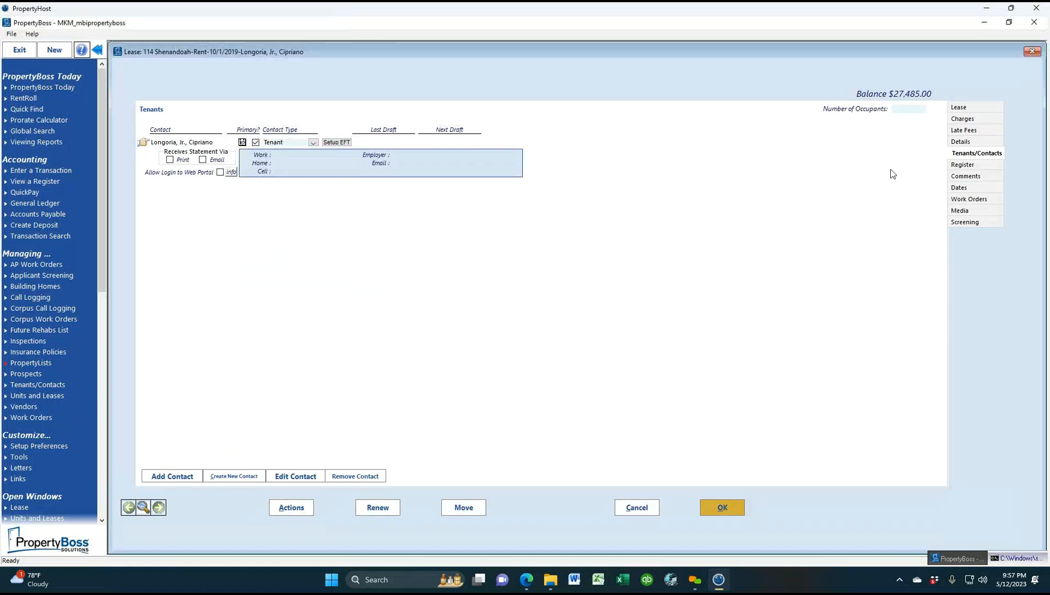
pyautogui.click(983, 166)
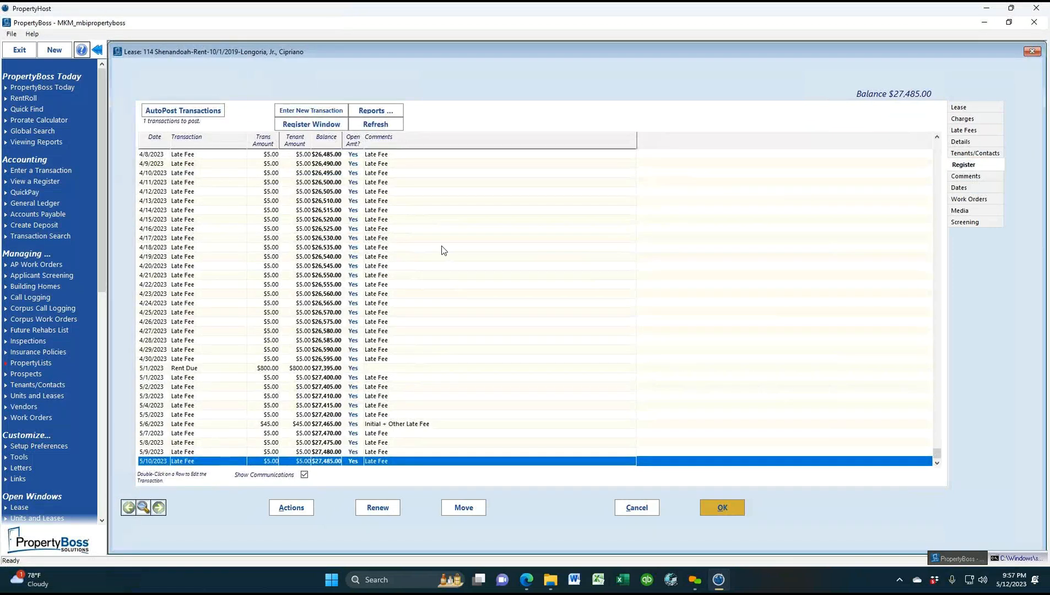
pyautogui.moveTo(939, 453); pyautogui.dragTo(938, 146)
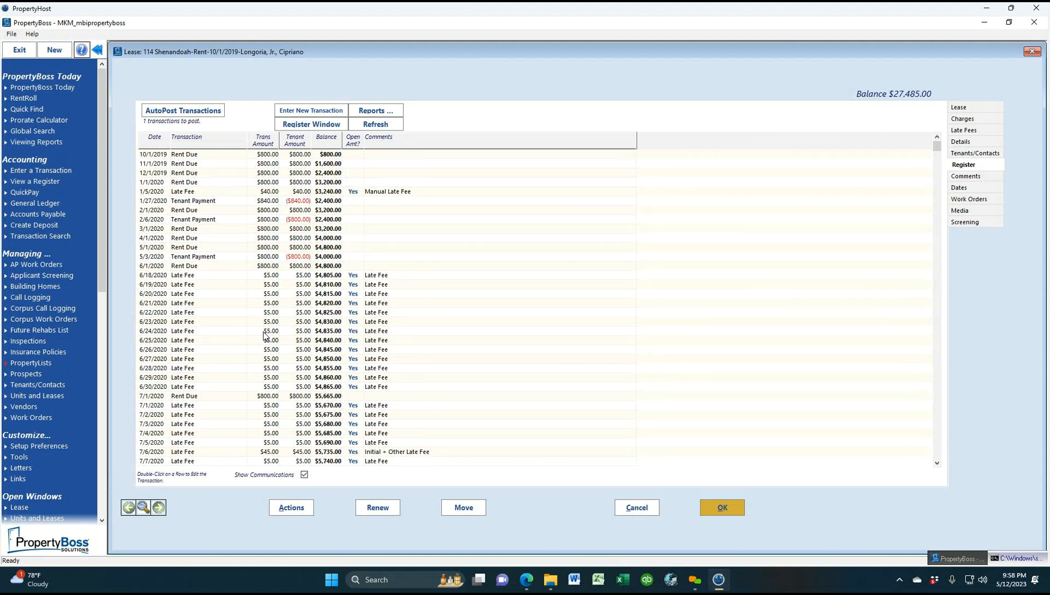
# Inspect the 1/27/2020 and 2/6/2020 Tenant Payment rows and the 5/1/2020 Rent Due row
pyautogui.click(295, 203)
pyautogui.click(305, 221)
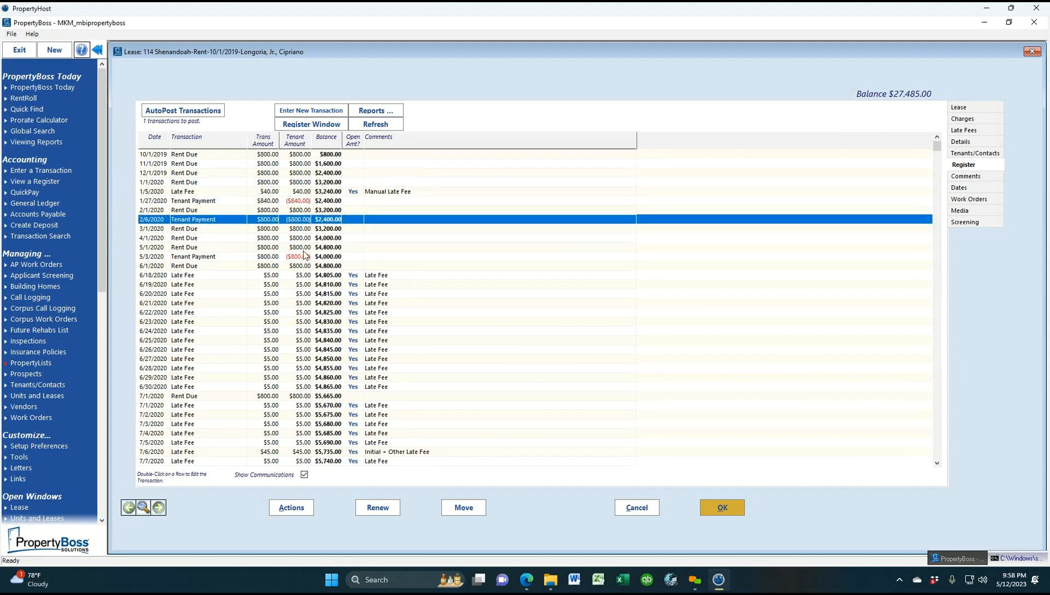
pyautogui.click(265, 247)
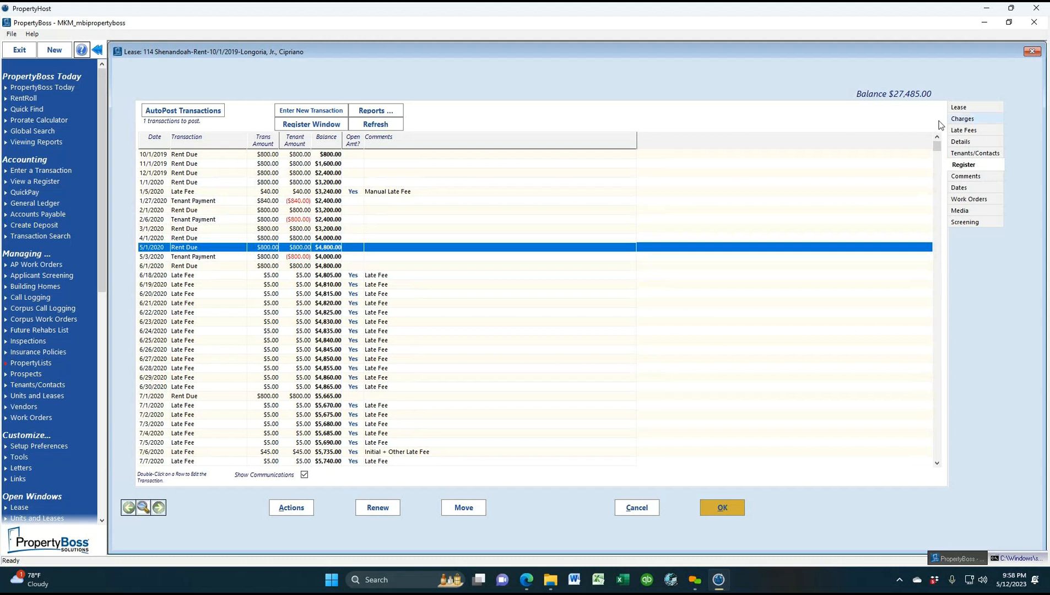
pyautogui.click(1033, 51)
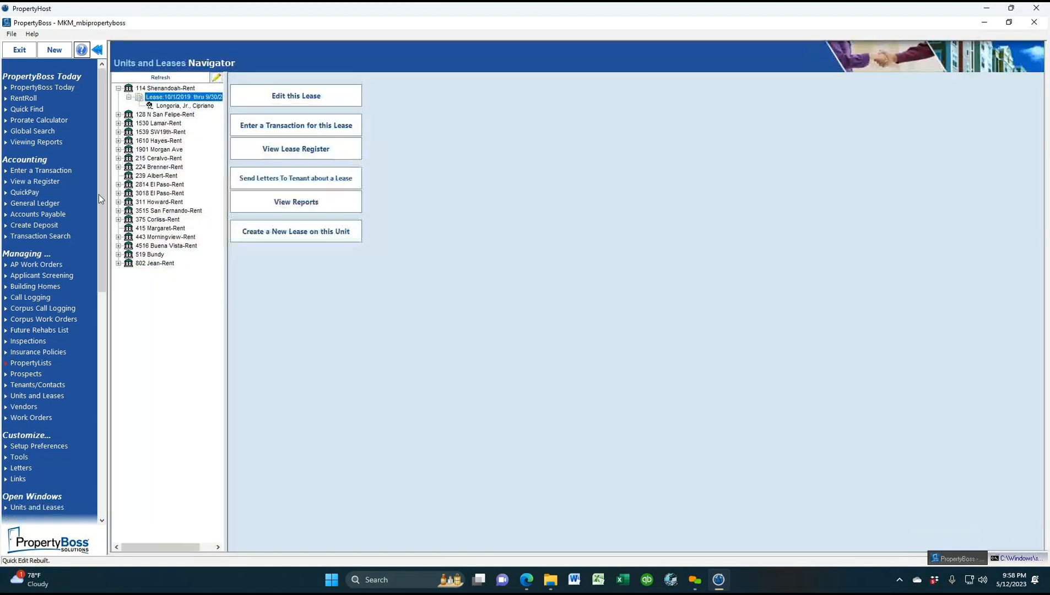
pyautogui.click(37, 183)
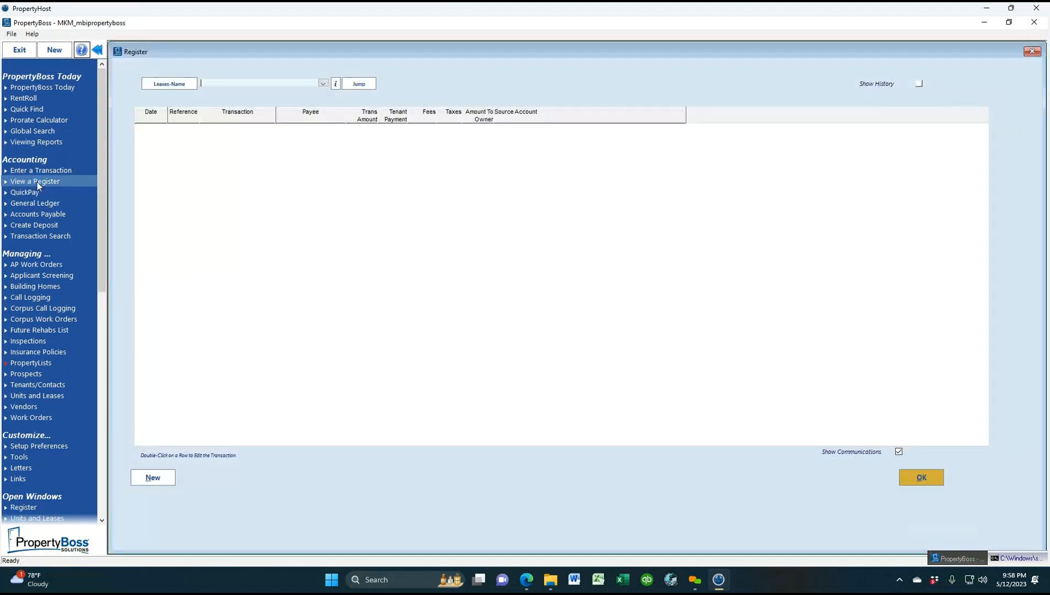
pyautogui.click(179, 85)
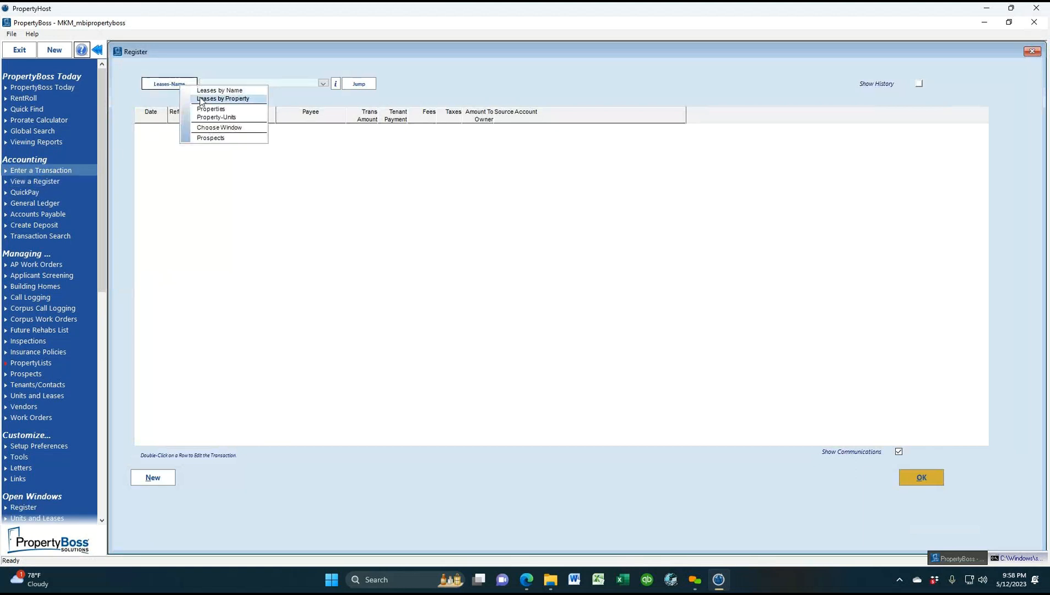
pyautogui.click(200, 97)
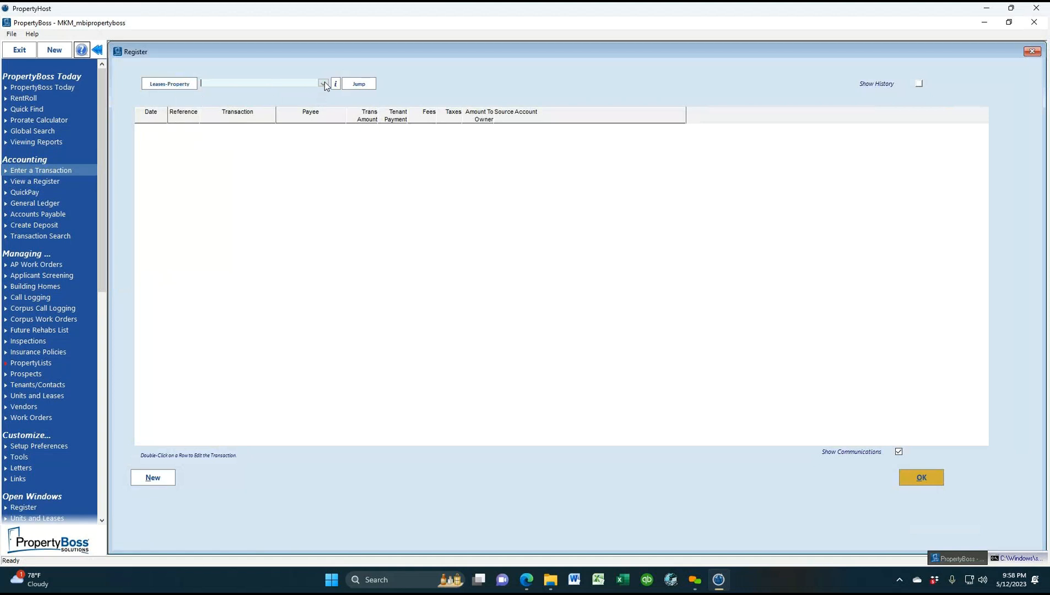
pyautogui.click(185, 87)
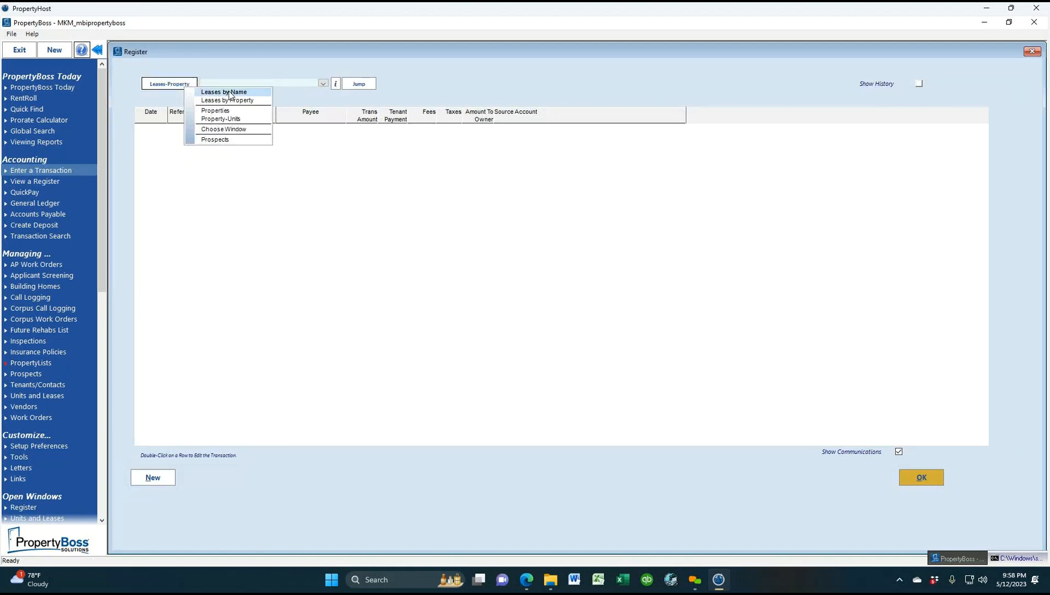
pyautogui.click(324, 84)
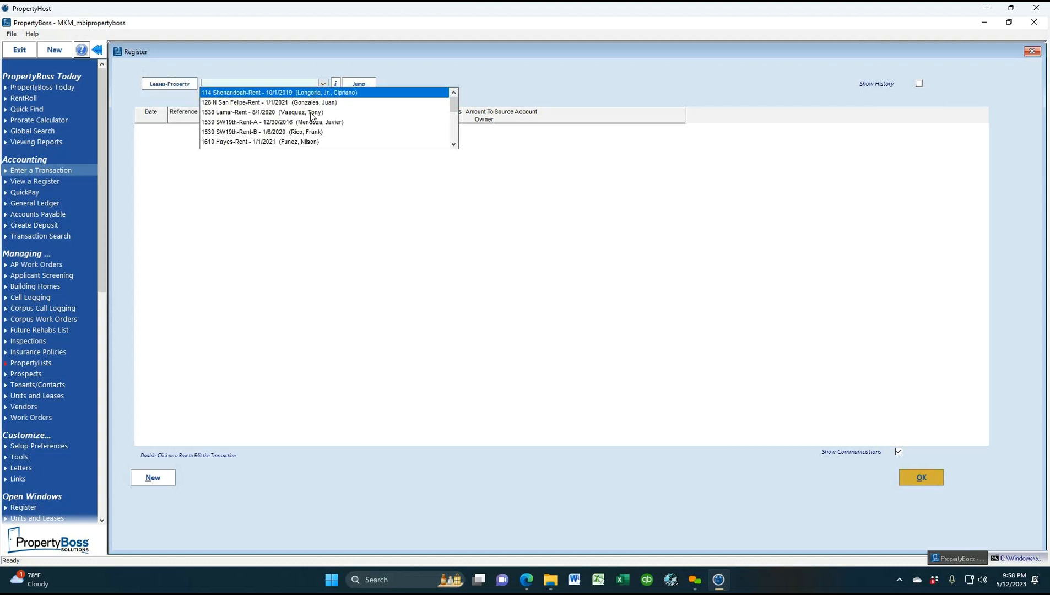
pyautogui.click(330, 123)
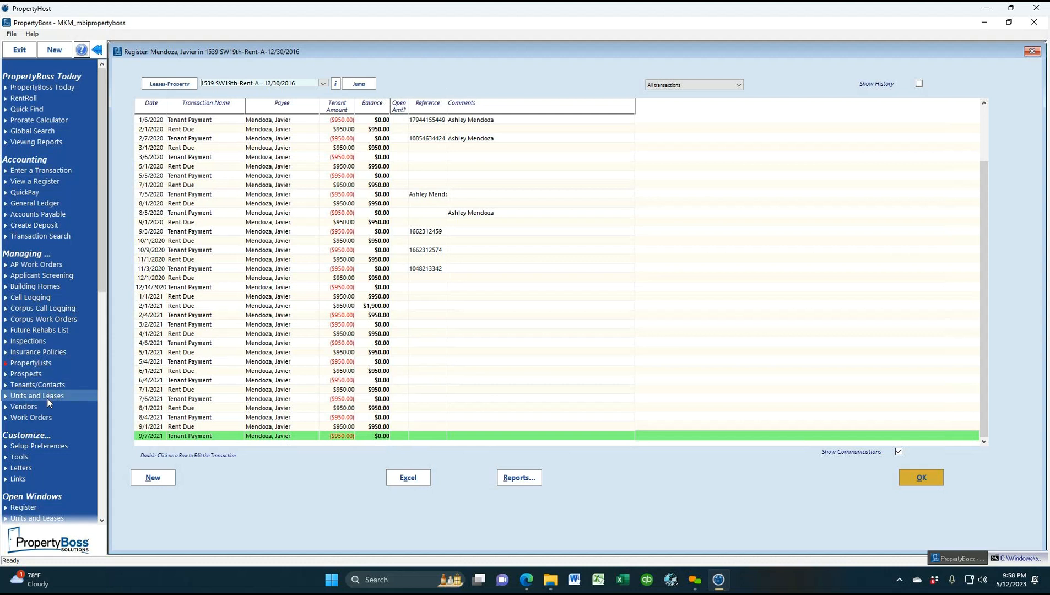
pyautogui.click(358, 85)
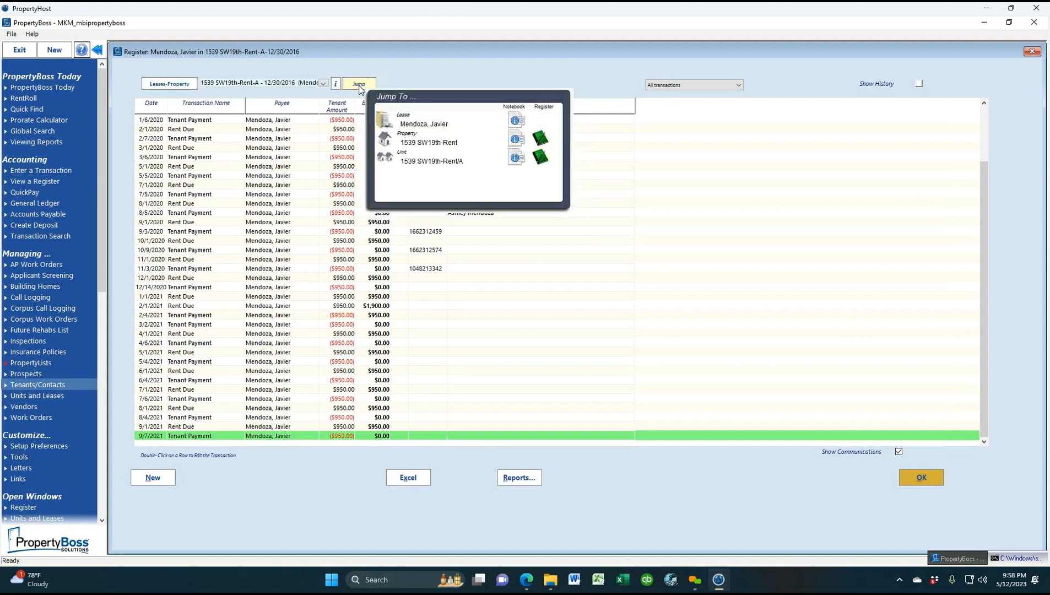
pyautogui.click(517, 123)
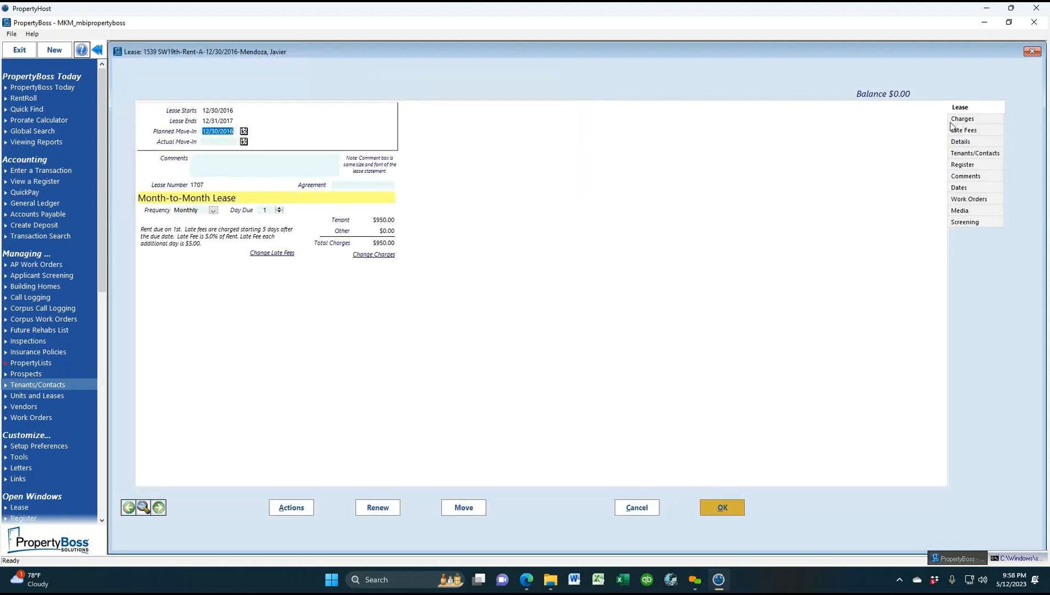
pyautogui.click(962, 164)
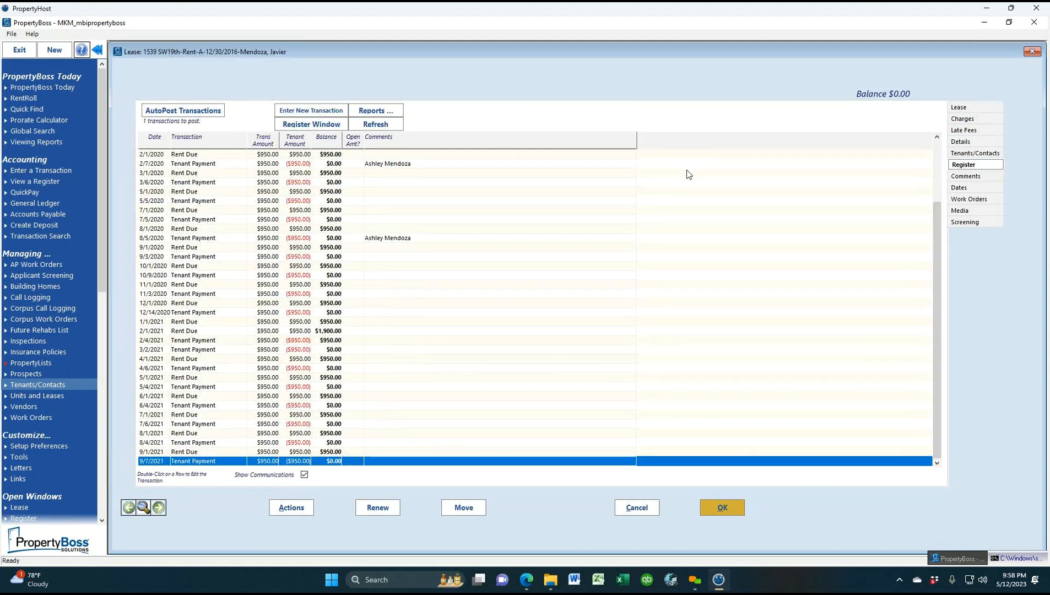
pyautogui.click(1034, 51)
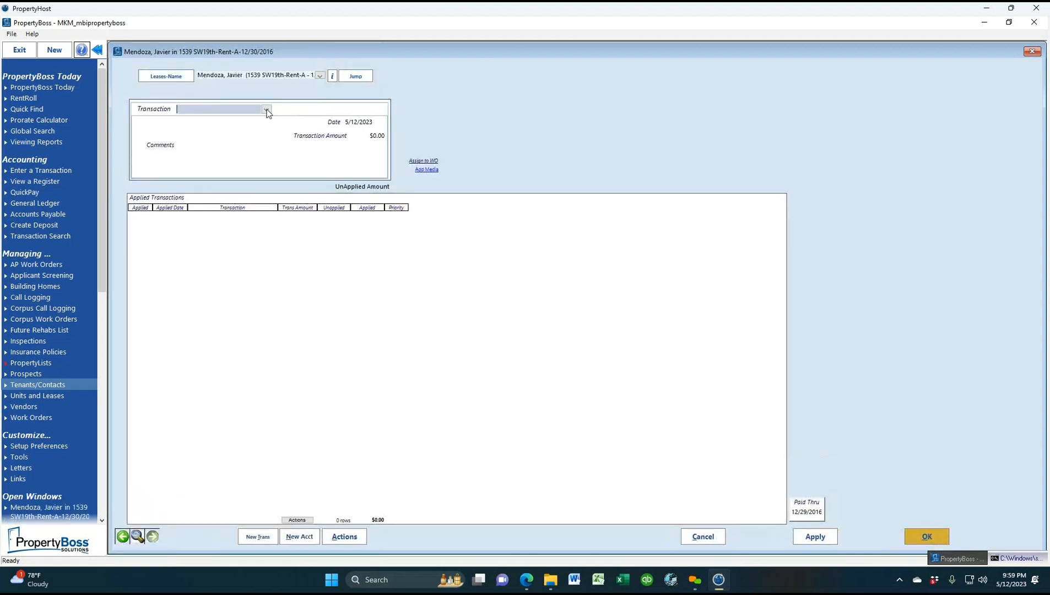
# Set the new transaction's type to Tenant Payment
pyautogui.click(266, 109)
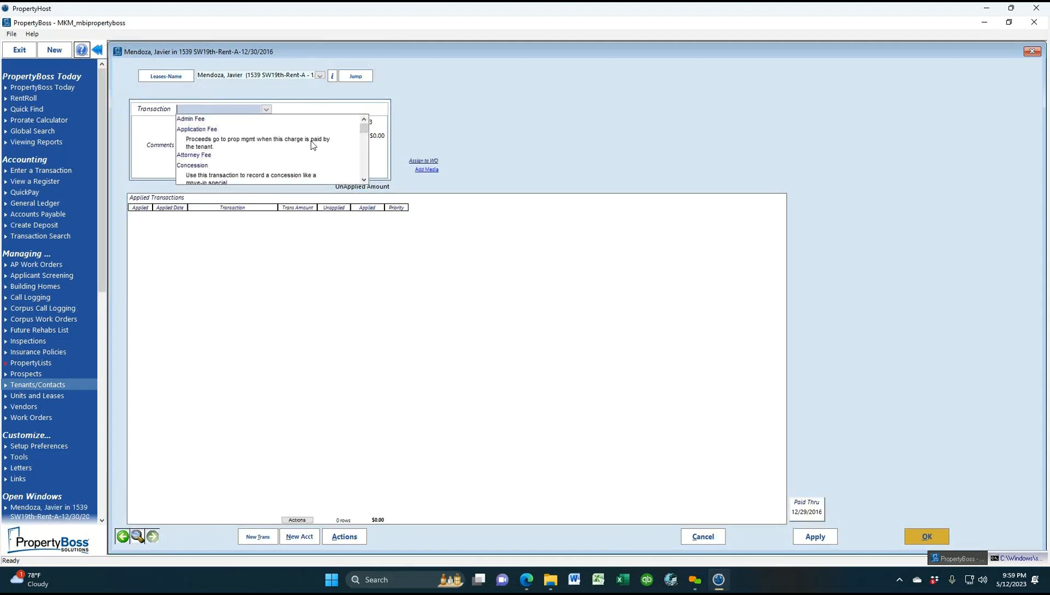
pyautogui.click(364, 180)
pyautogui.click(364, 179)
pyautogui.click(364, 180)
pyautogui.write('t')
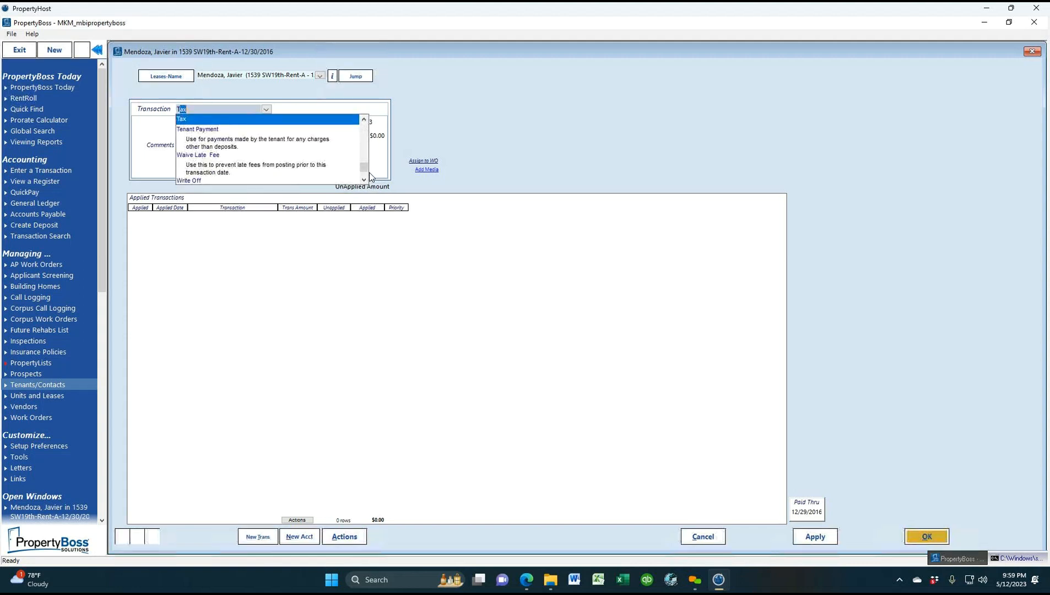
pyautogui.click(255, 144)
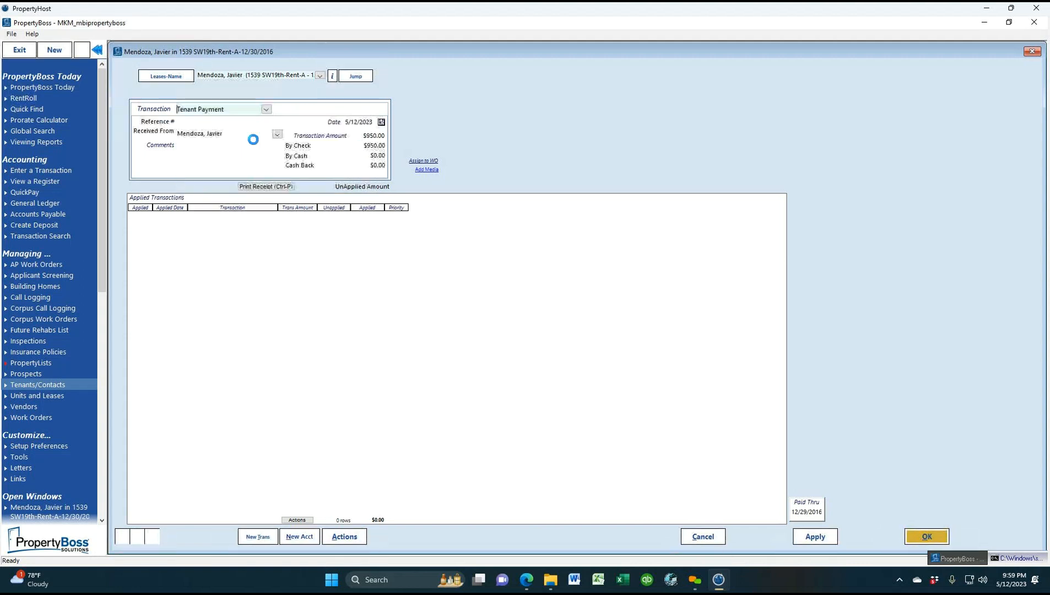
# Clear the by-check amount to 0, enter reference 1, tick print receipt, and save
pyautogui.click(379, 146)
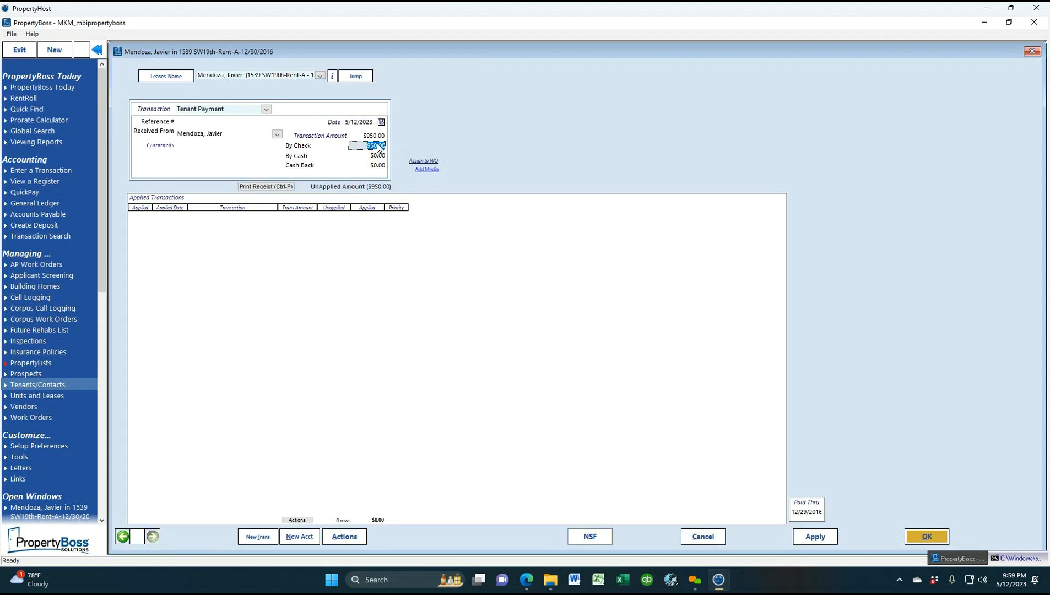
pyautogui.press('Delete')
pyautogui.click(377, 157)
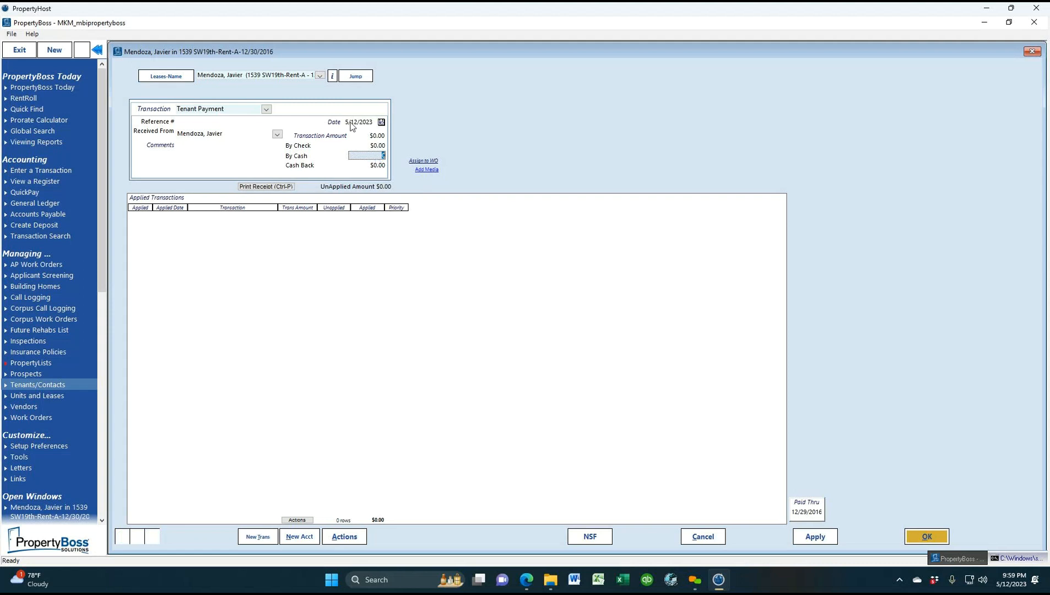
pyautogui.click(199, 123)
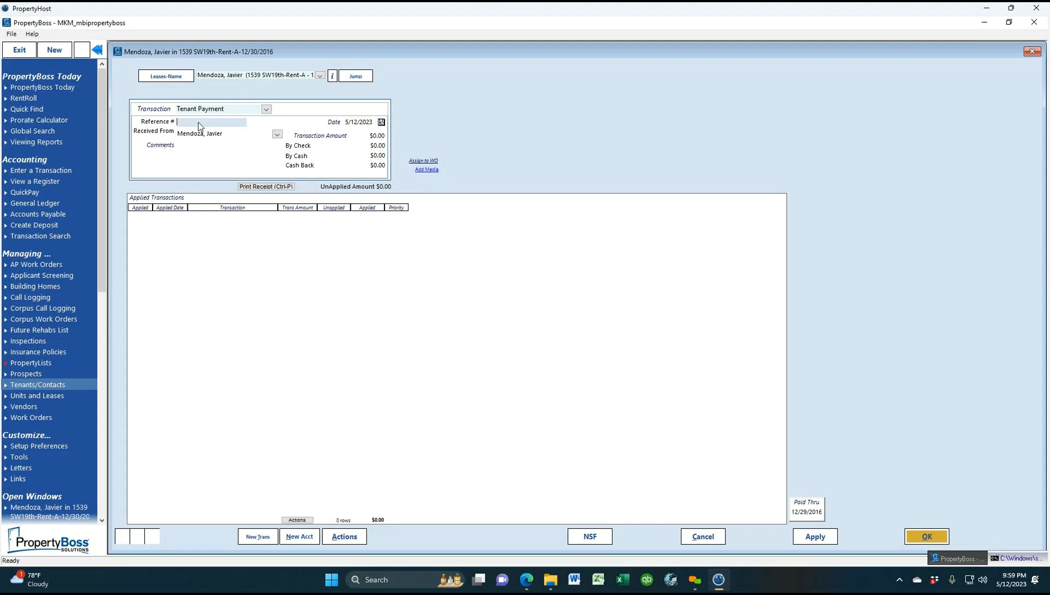
pyautogui.write('1')
pyautogui.click(287, 188)
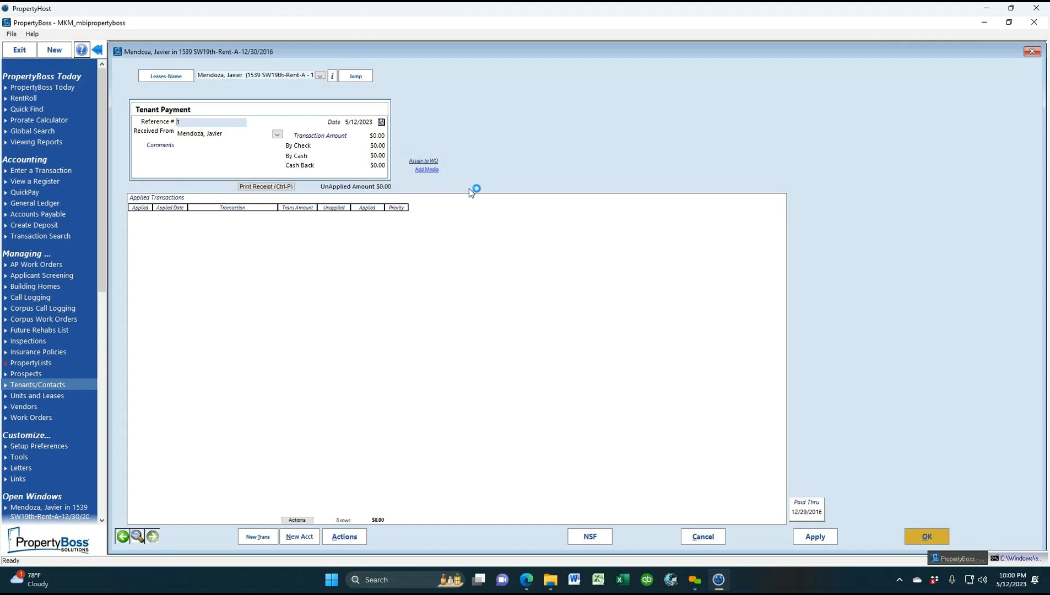
pyautogui.click(921, 534)
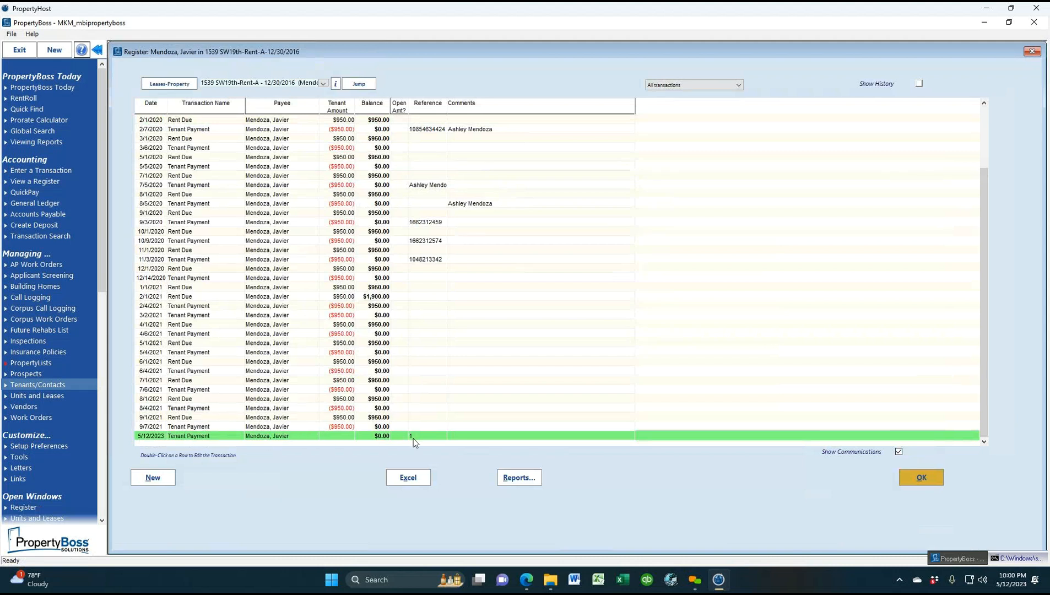
# Delete the 5/12/2023 tenant payment using Actions > Delete this transaction, confirm, and close it
pyautogui.doubleClick(324, 436)
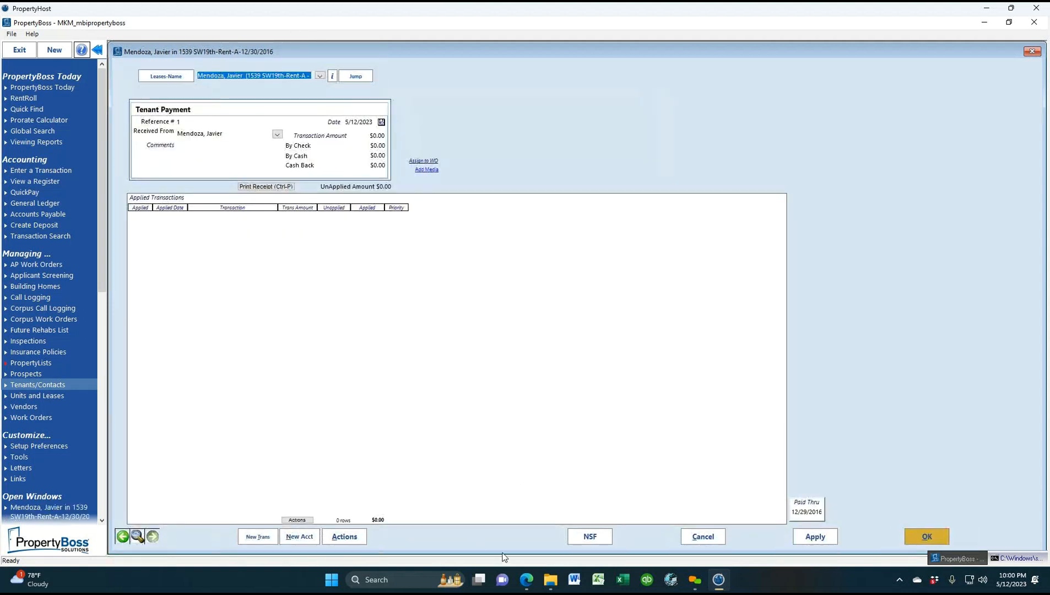
pyautogui.click(344, 536)
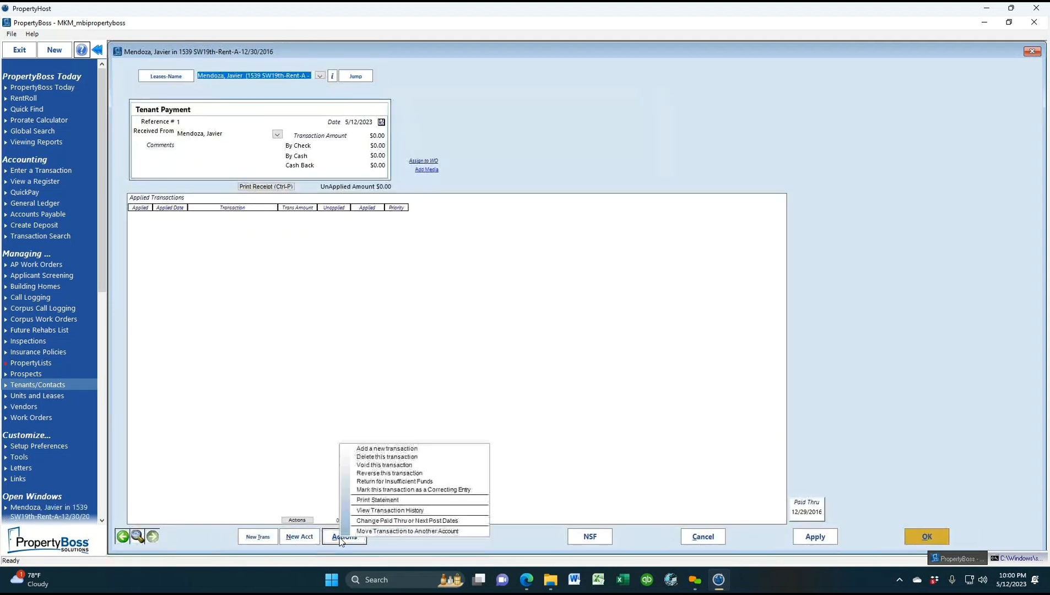
pyautogui.click(397, 458)
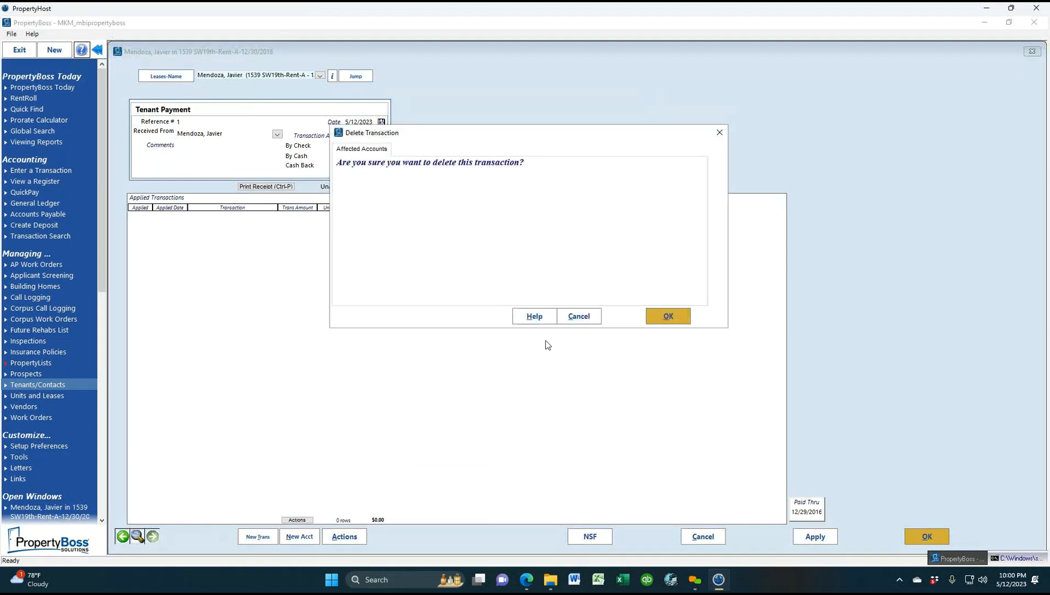
pyautogui.click(676, 317)
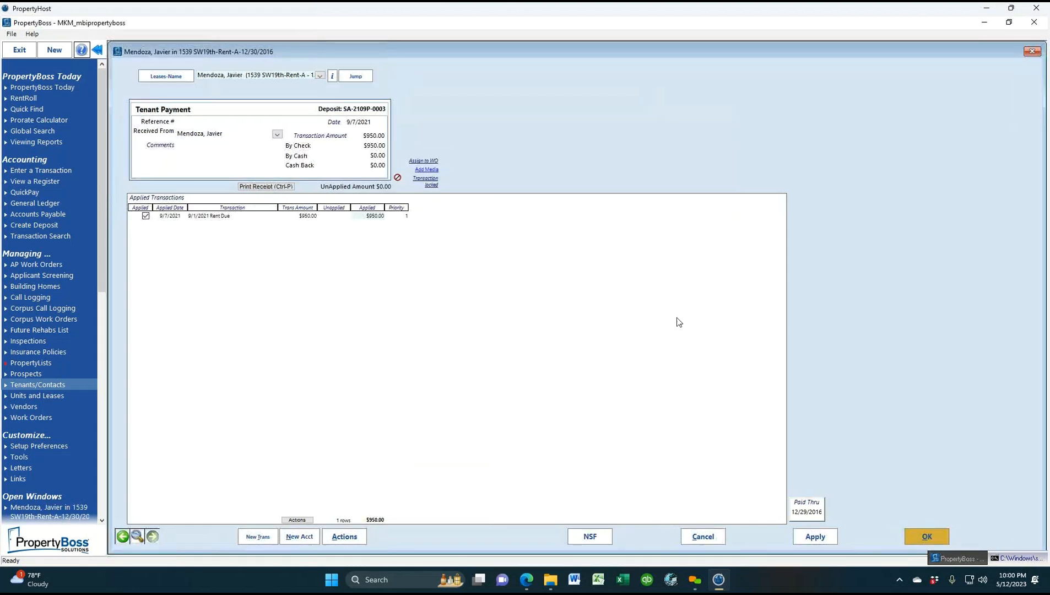
pyautogui.click(1032, 51)
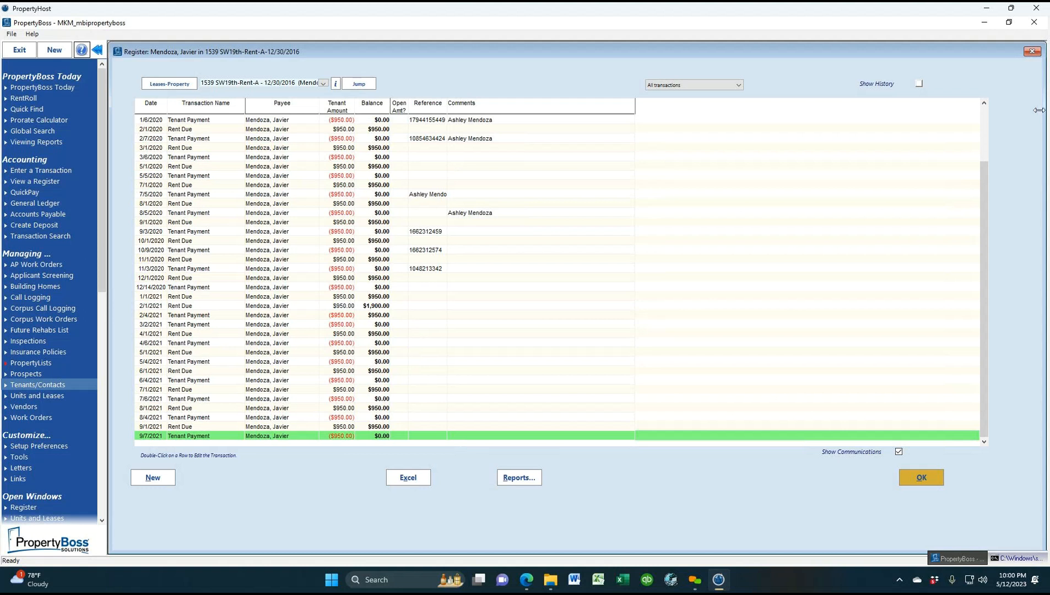
pyautogui.doubleClick(332, 437)
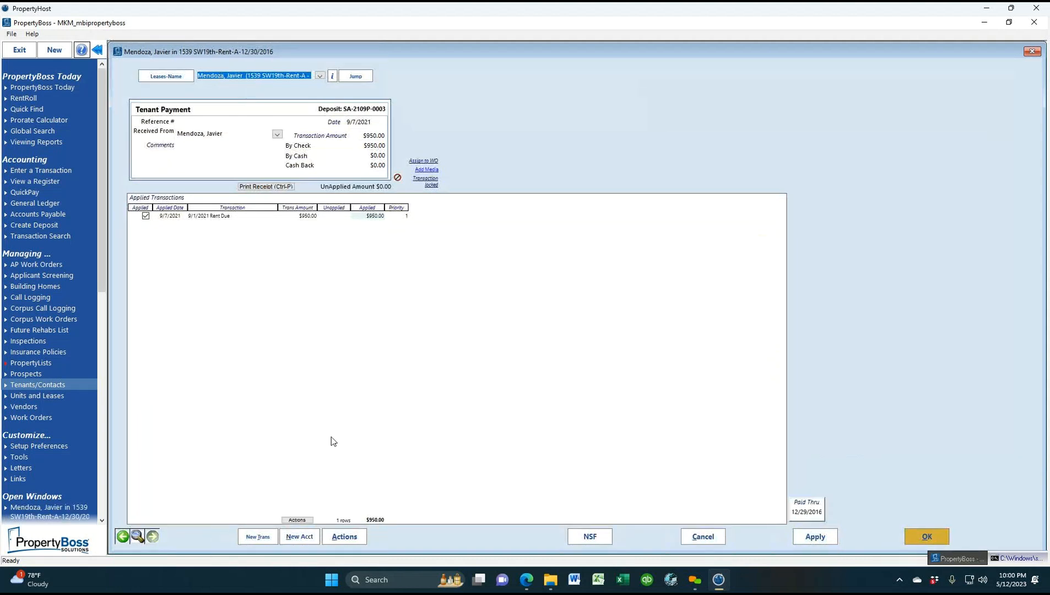
pyautogui.click(924, 537)
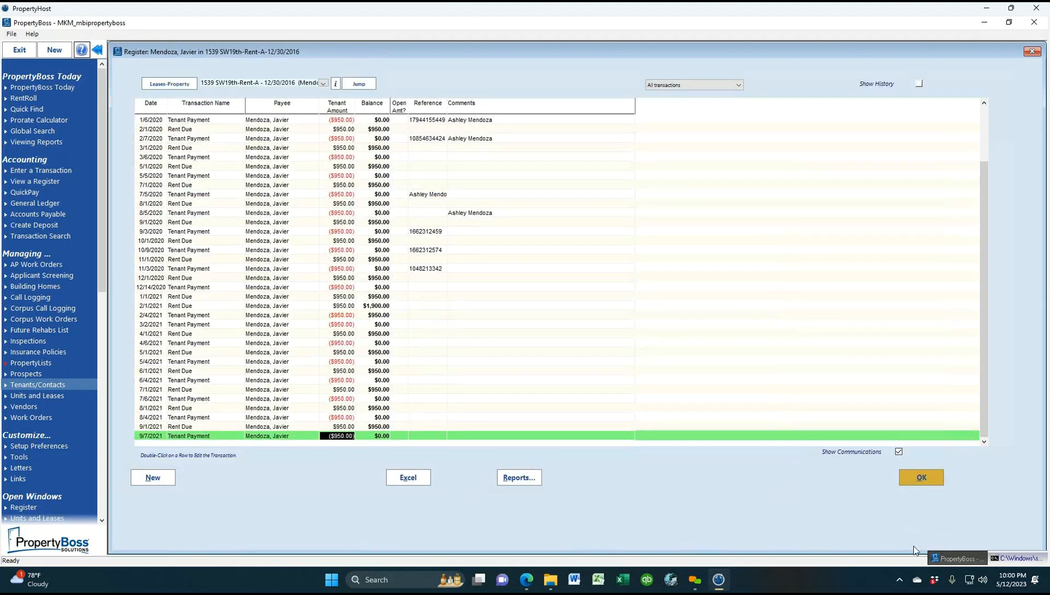
pyautogui.click(1035, 53)
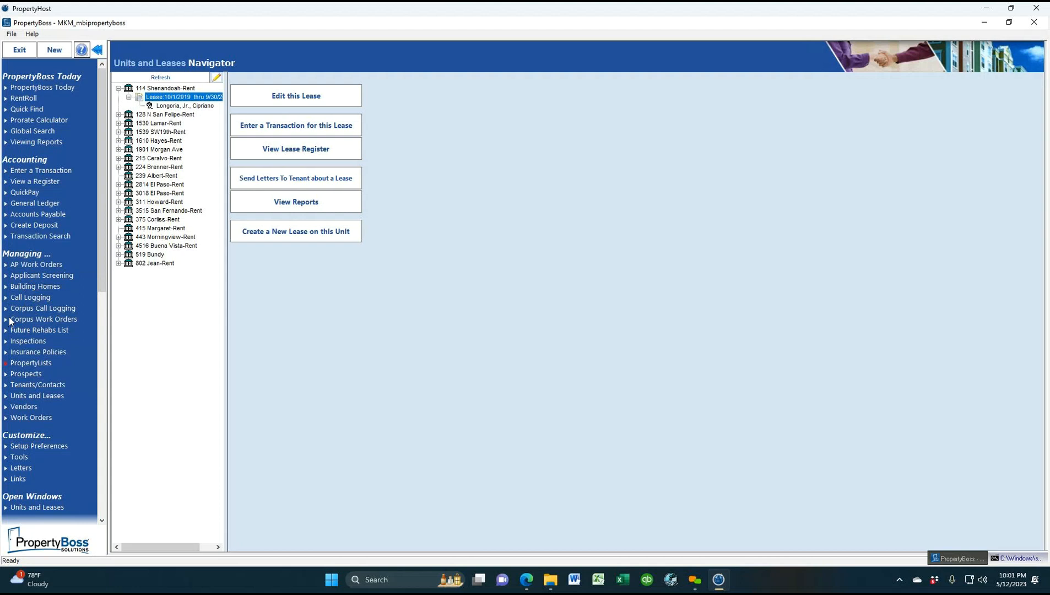
pyautogui.click(44, 420)
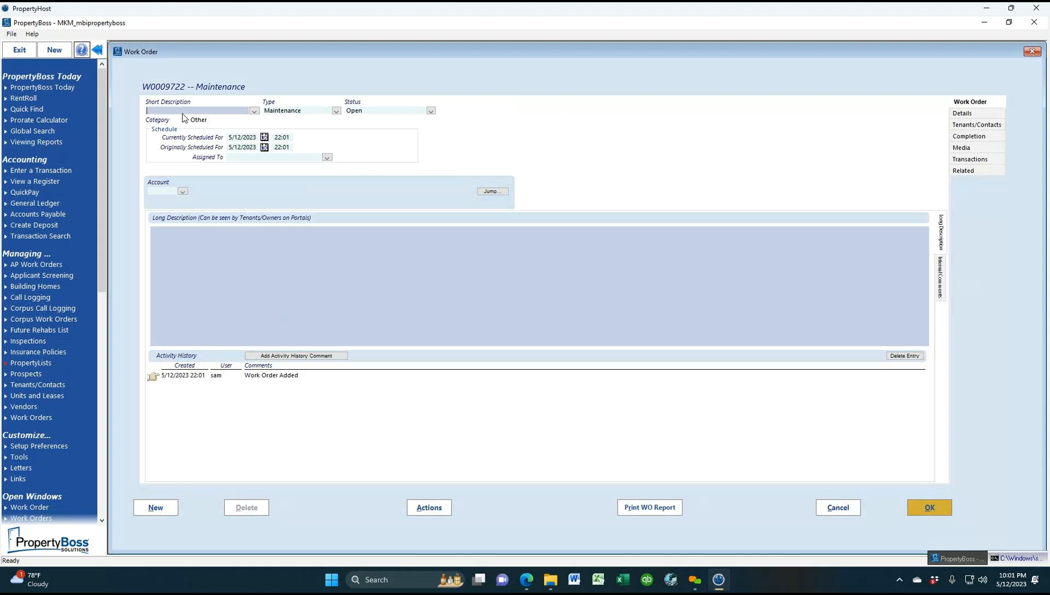
pyautogui.click(255, 111)
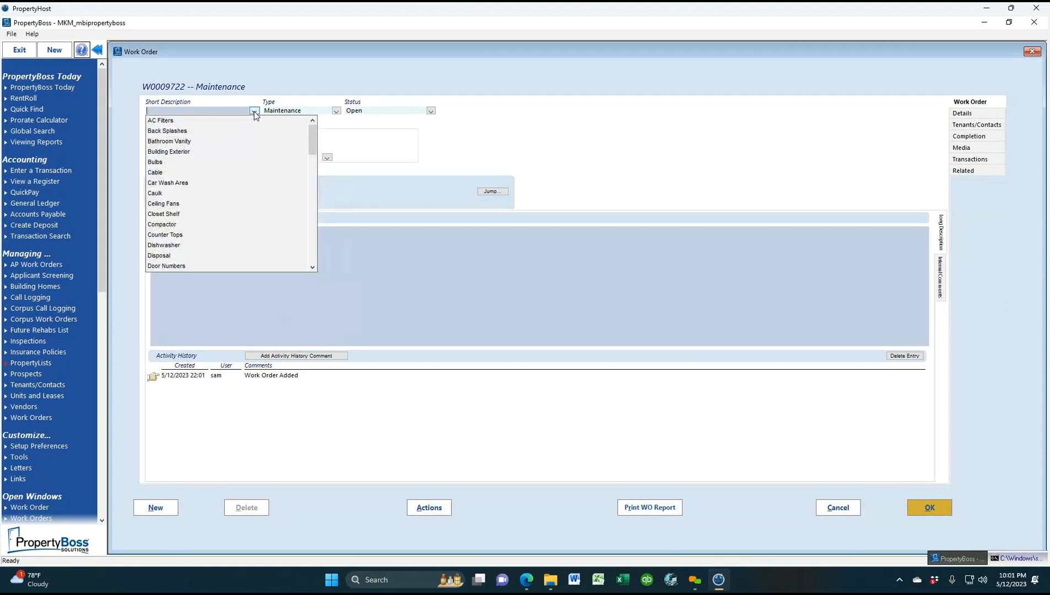
pyautogui.scroll(-5, 216, 234)
pyautogui.scroll(-4, 216, 236)
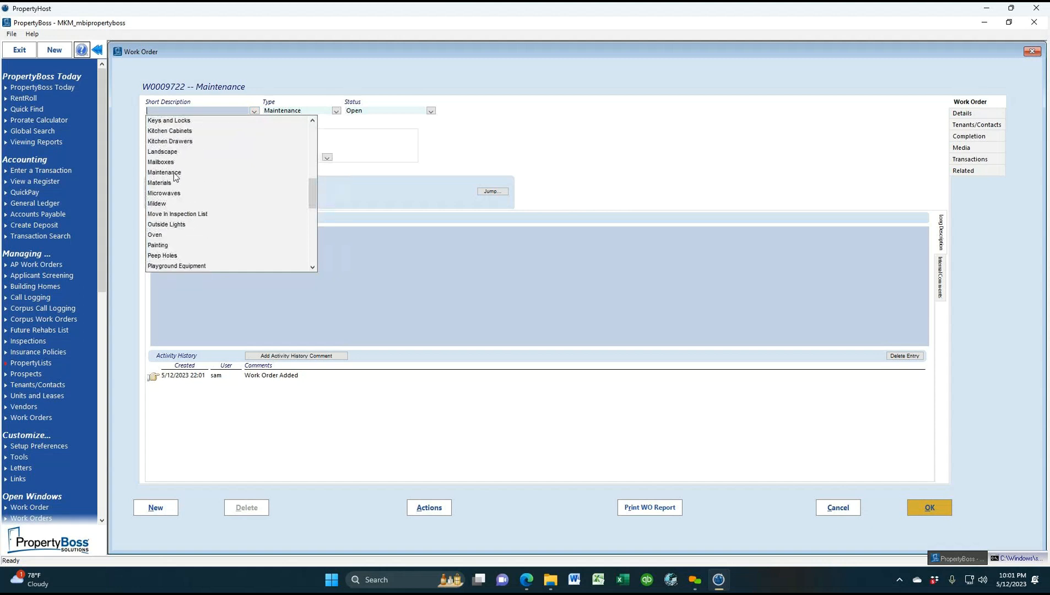
pyautogui.click(164, 172)
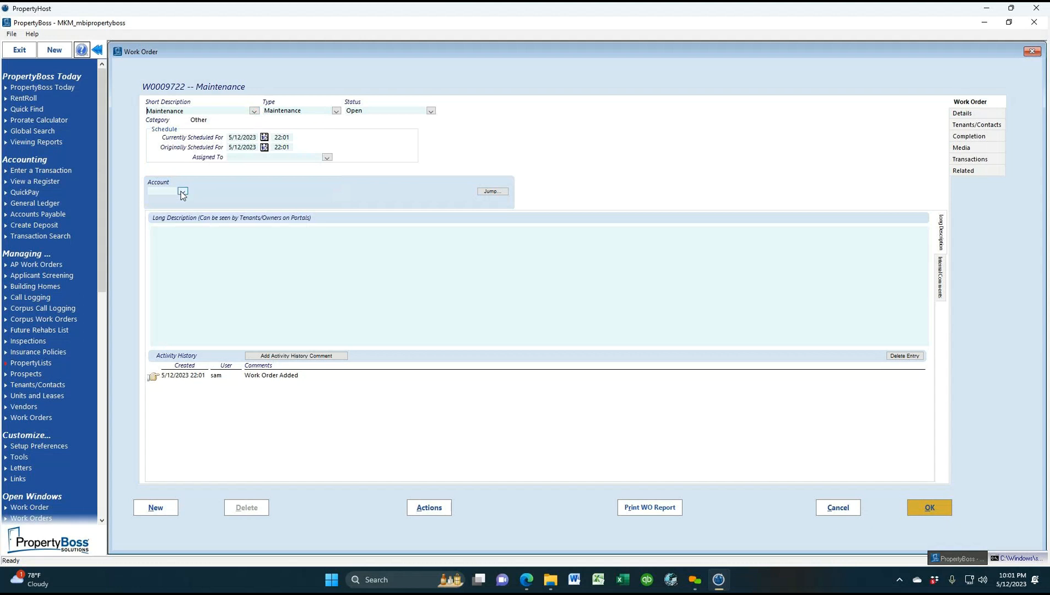
pyautogui.click(180, 191)
pyautogui.click(176, 208)
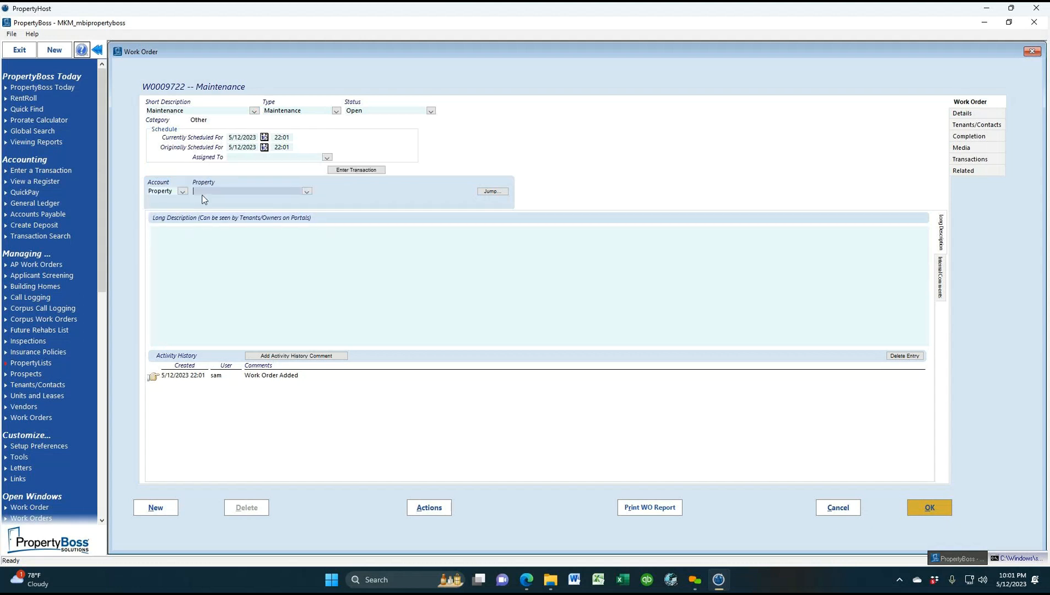
pyautogui.click(307, 192)
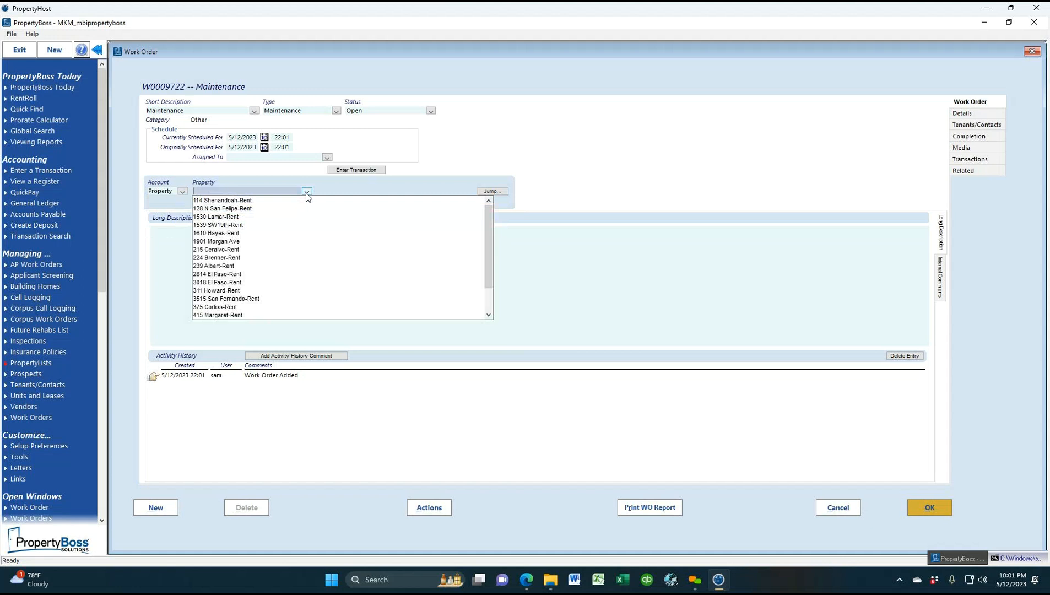
pyautogui.click(223, 233)
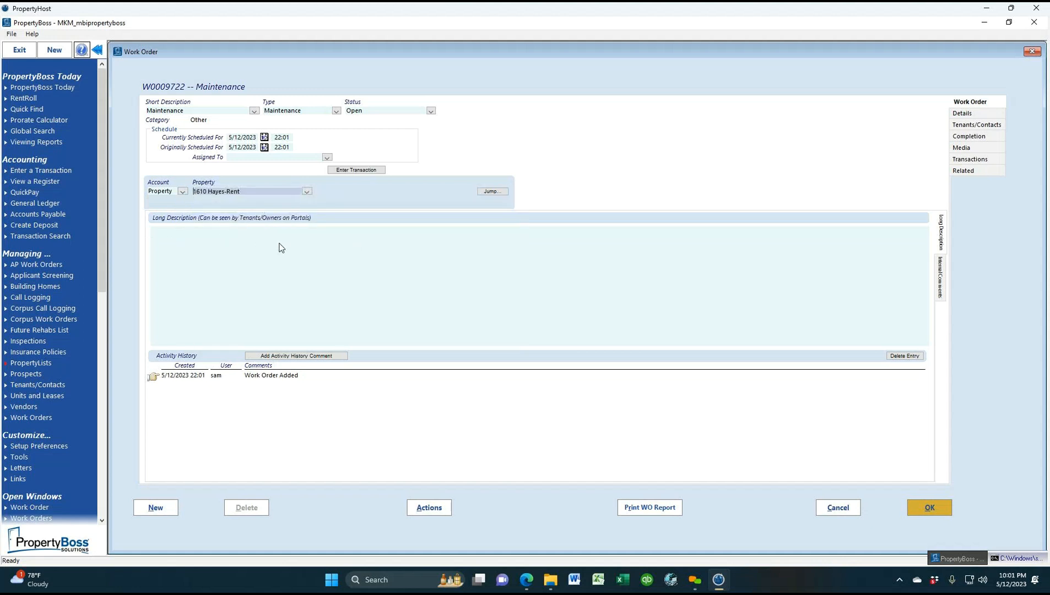
pyautogui.click(985, 114)
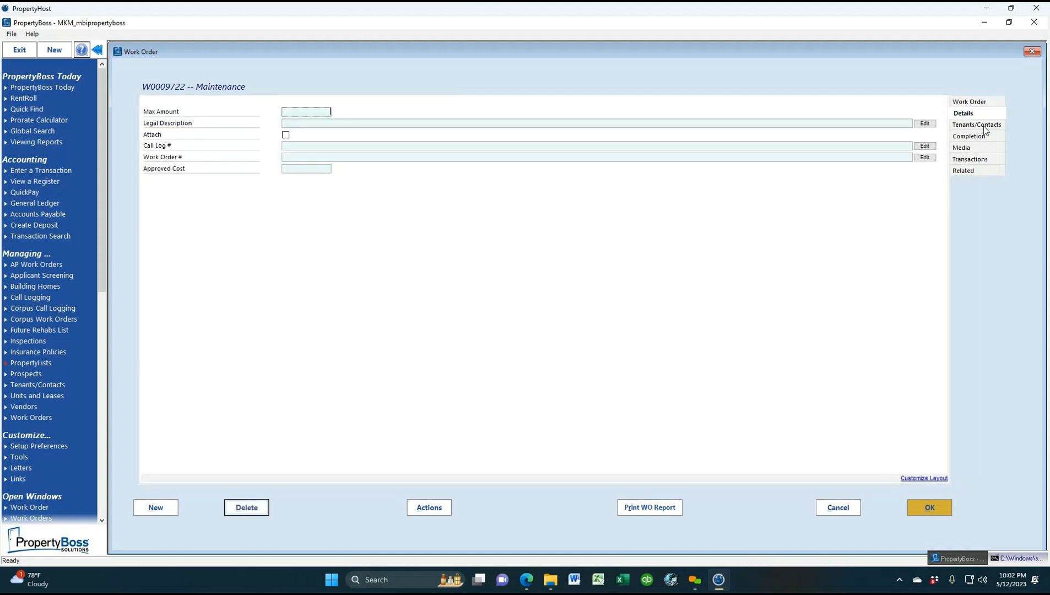
# Check the Tenants/Contacts, Completion and Transactions sections, then return to the Long Description field
pyautogui.click(984, 128)
pyautogui.click(984, 136)
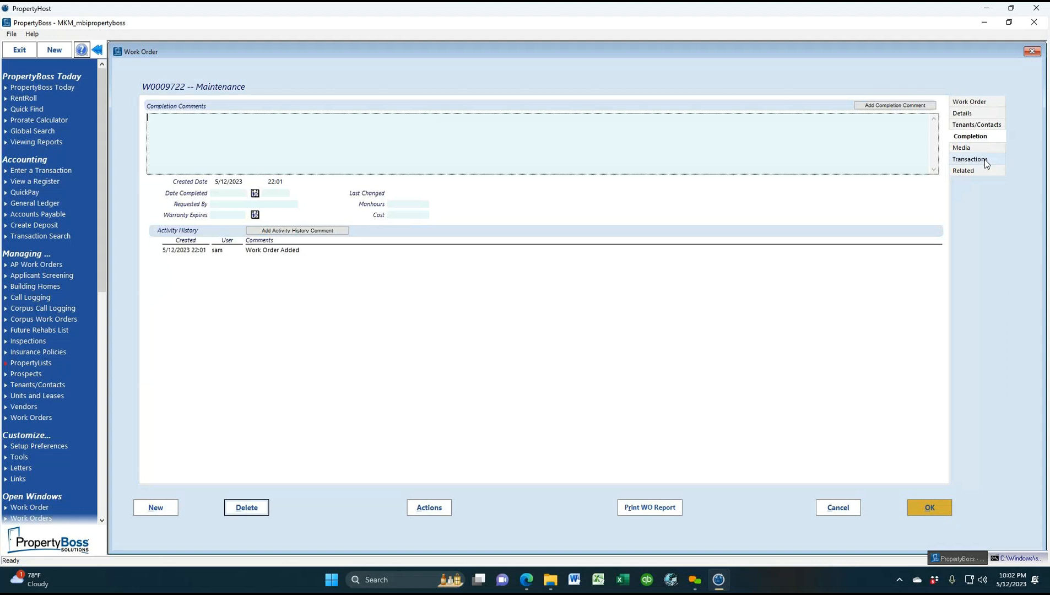
pyautogui.click(985, 159)
pyautogui.click(985, 102)
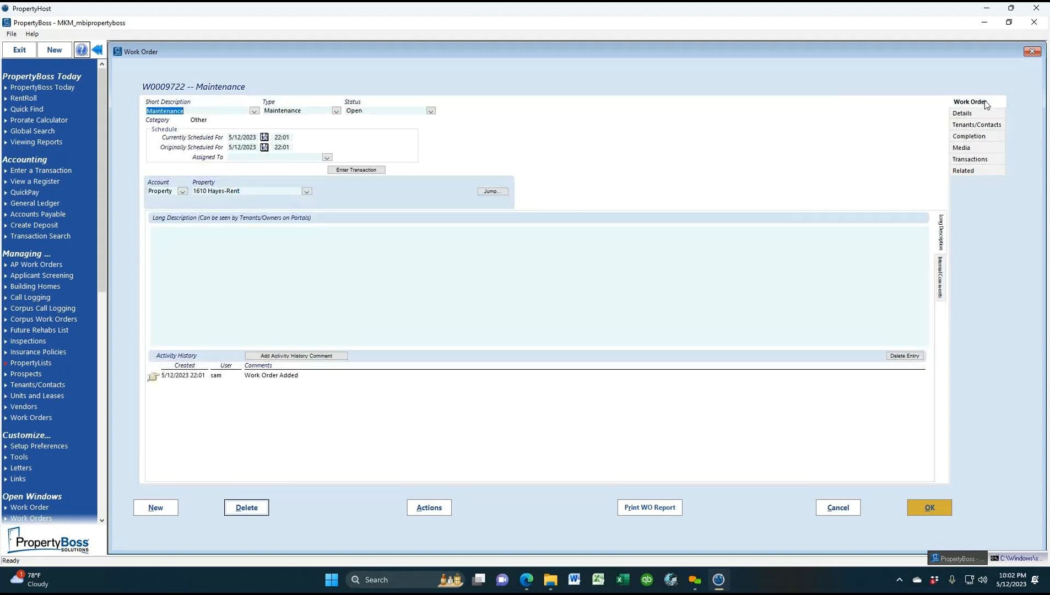
pyautogui.click(180, 232)
# Browse the Assigned To vendor list and close it without assigning anyone
pyautogui.click(327, 158)
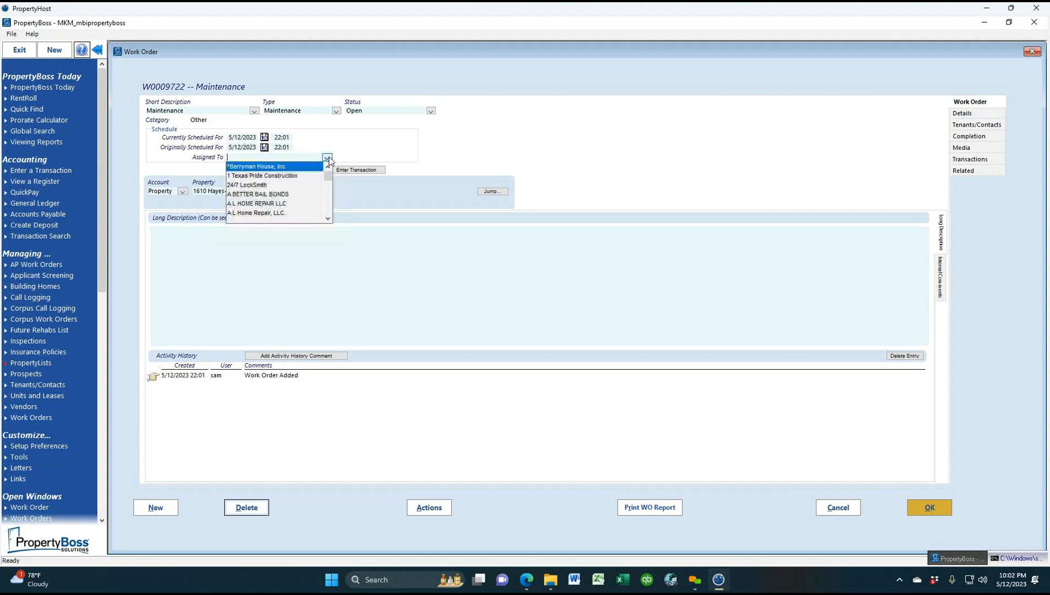
pyautogui.scroll(-1, 254, 210)
pyautogui.scroll(-5, 254, 210)
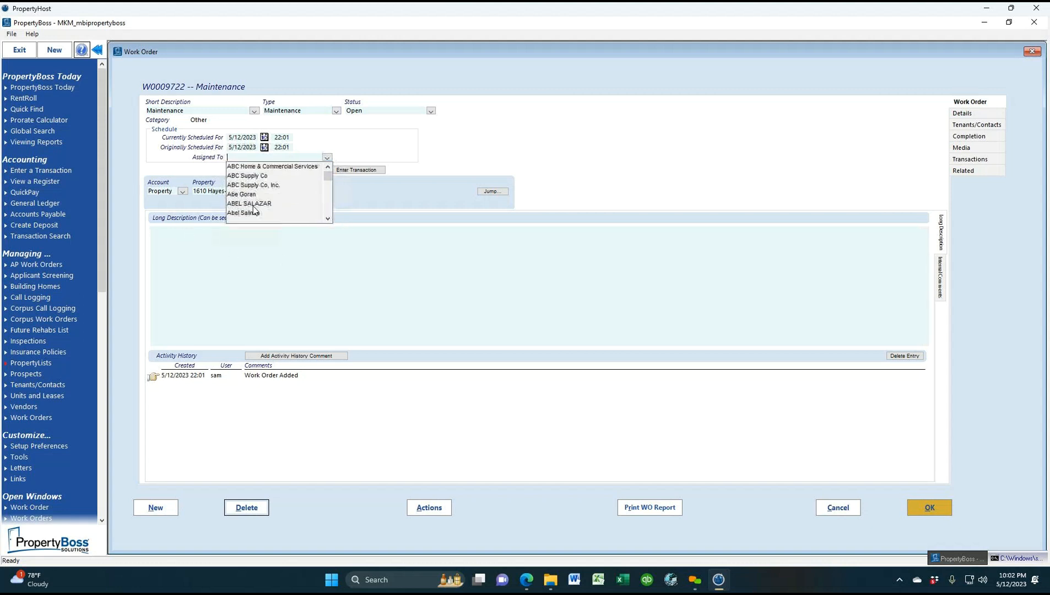
pyautogui.scroll(-6, 254, 208)
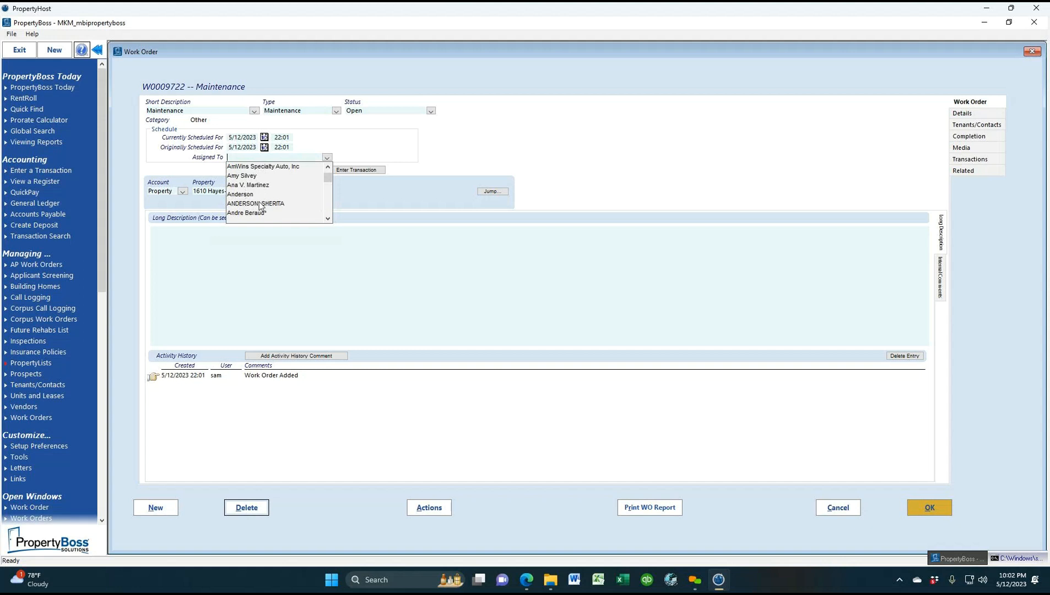
pyautogui.click(842, 145)
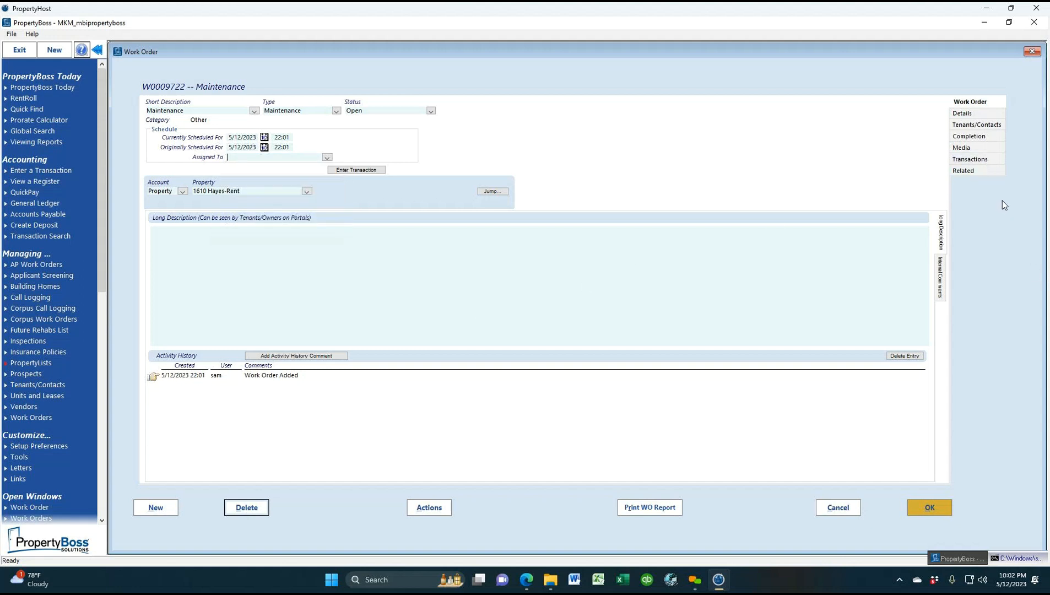
# Start a new Enter Transaction for the Property bill from the work order's Transactions section
pyautogui.click(982, 159)
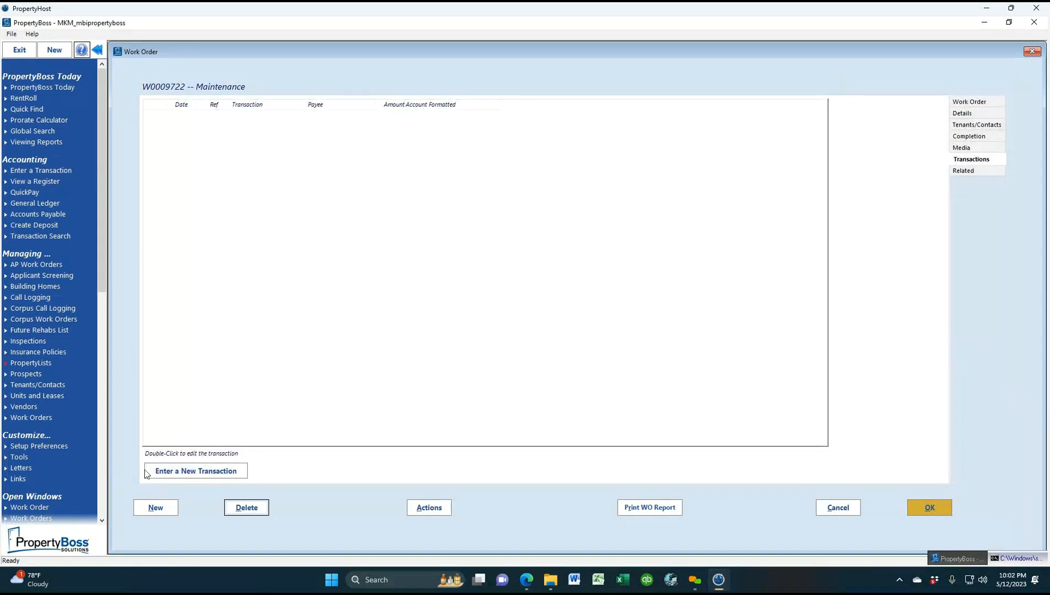
pyautogui.click(200, 478)
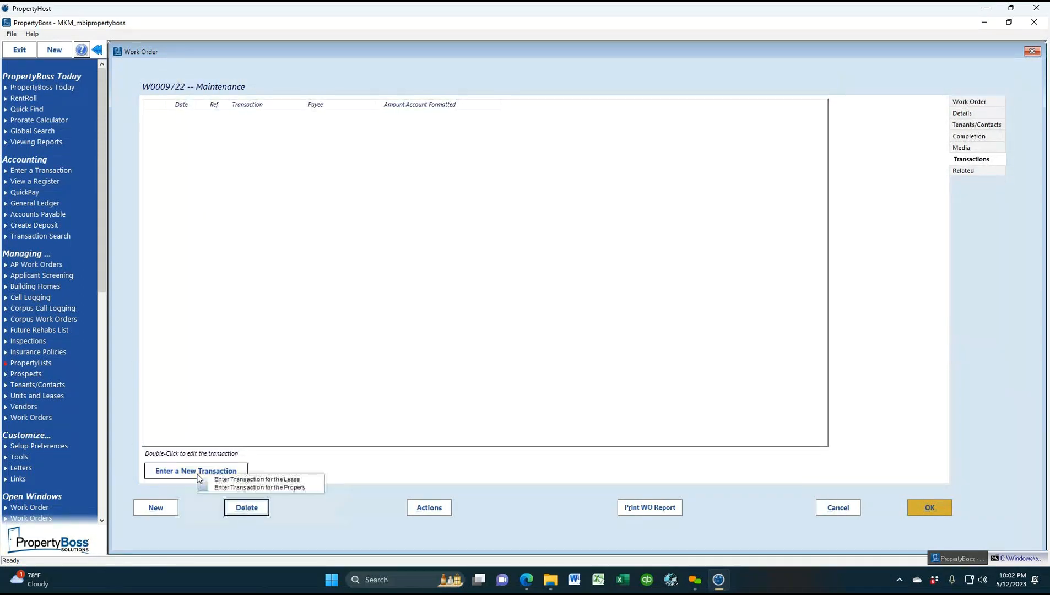
pyautogui.click(240, 488)
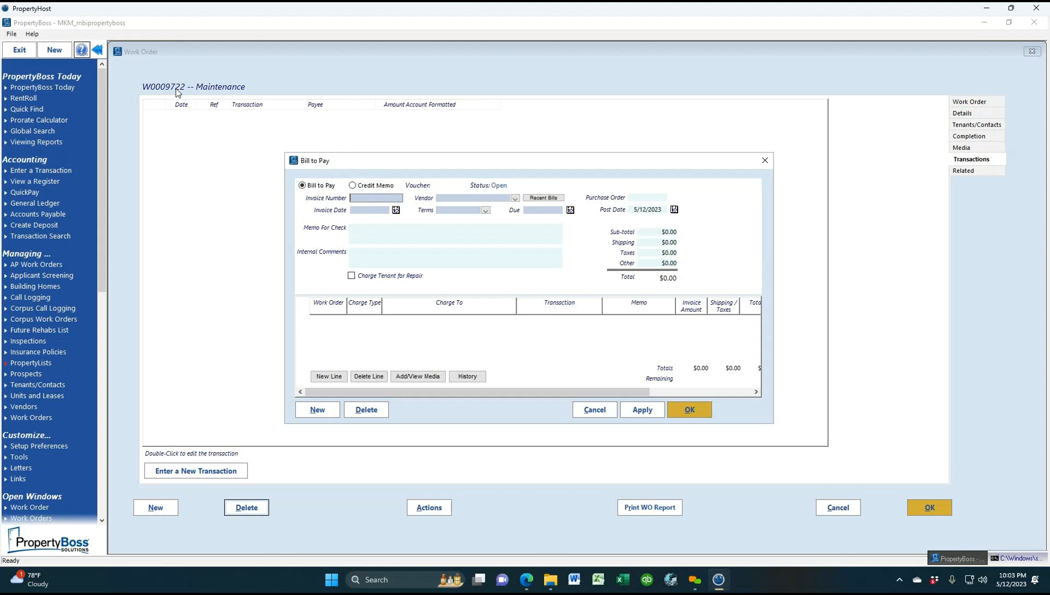
# Fill the bill header with invoice 9722-1, vendor 24/7 LockSmith, date 5/12/2023, and terms On Receipt
pyautogui.write('9722-1')
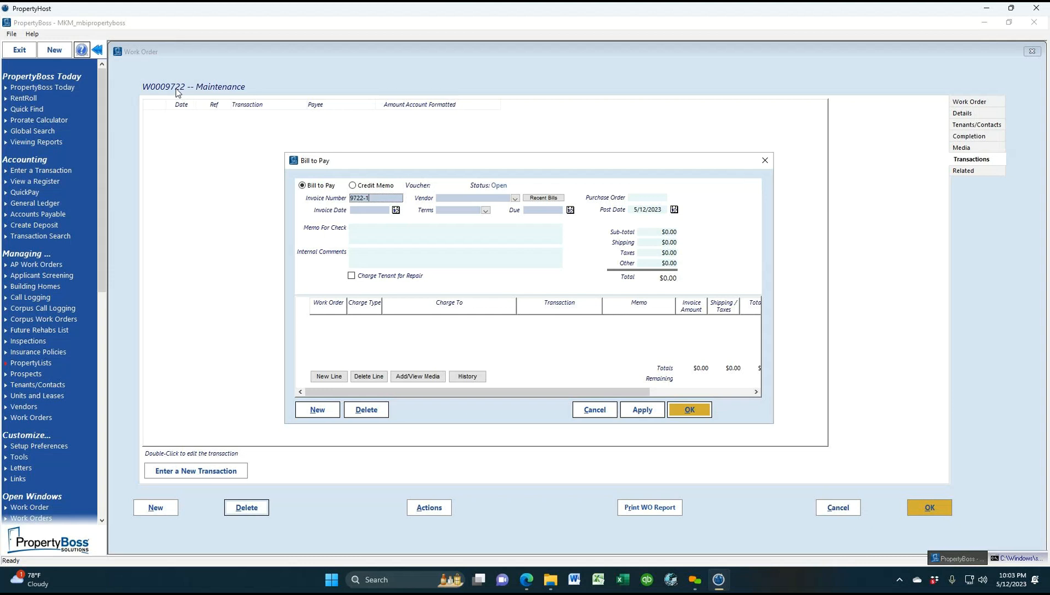
pyautogui.click(516, 198)
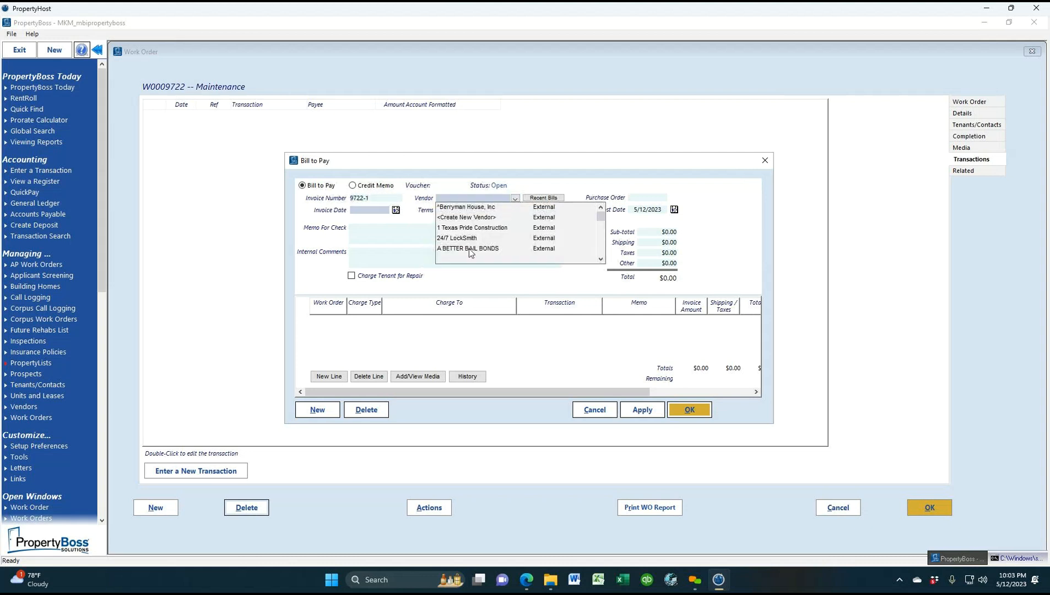
pyautogui.click(469, 238)
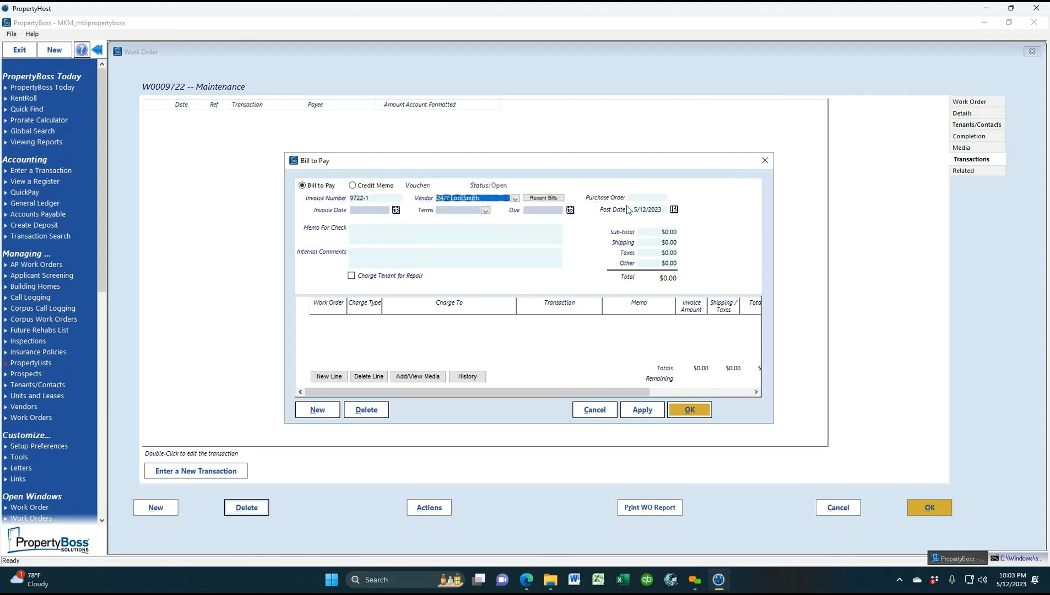
pyautogui.click(396, 210)
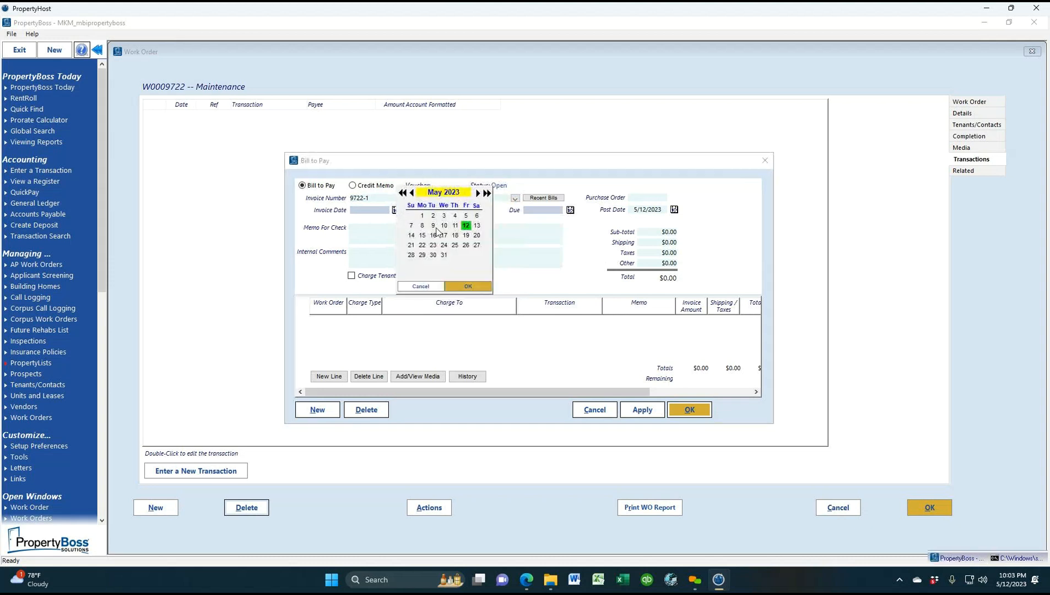
pyautogui.doubleClick(467, 227)
pyautogui.click(486, 211)
pyautogui.click(468, 237)
pyautogui.click(643, 233)
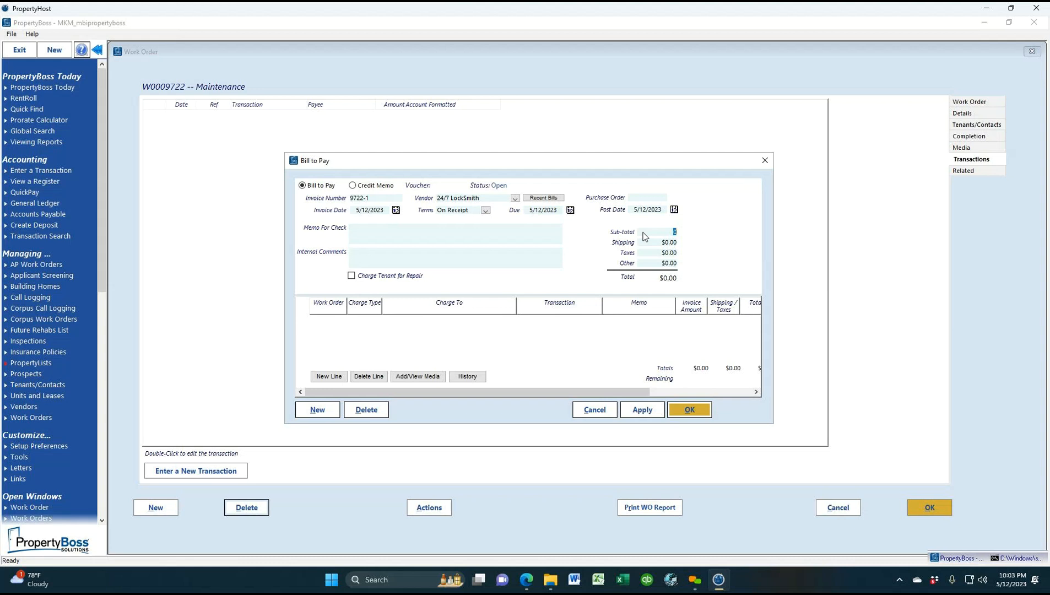
pyautogui.write('50')
pyautogui.press('Tab')
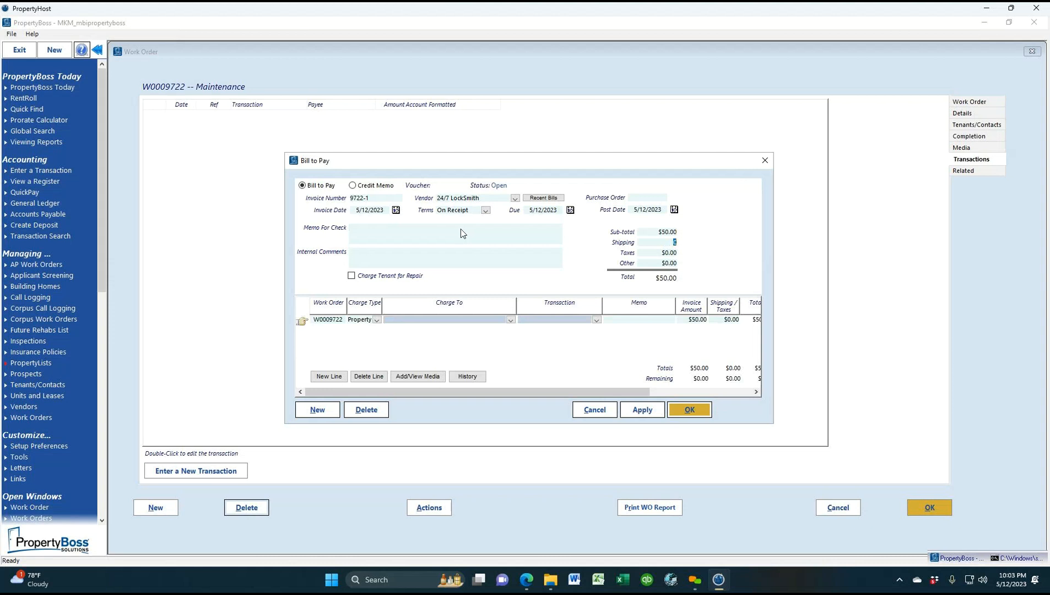
pyautogui.write('122')
pyautogui.click(392, 227)
pyautogui.write('12')
pyautogui.write('2 shen')
pyautogui.click(394, 321)
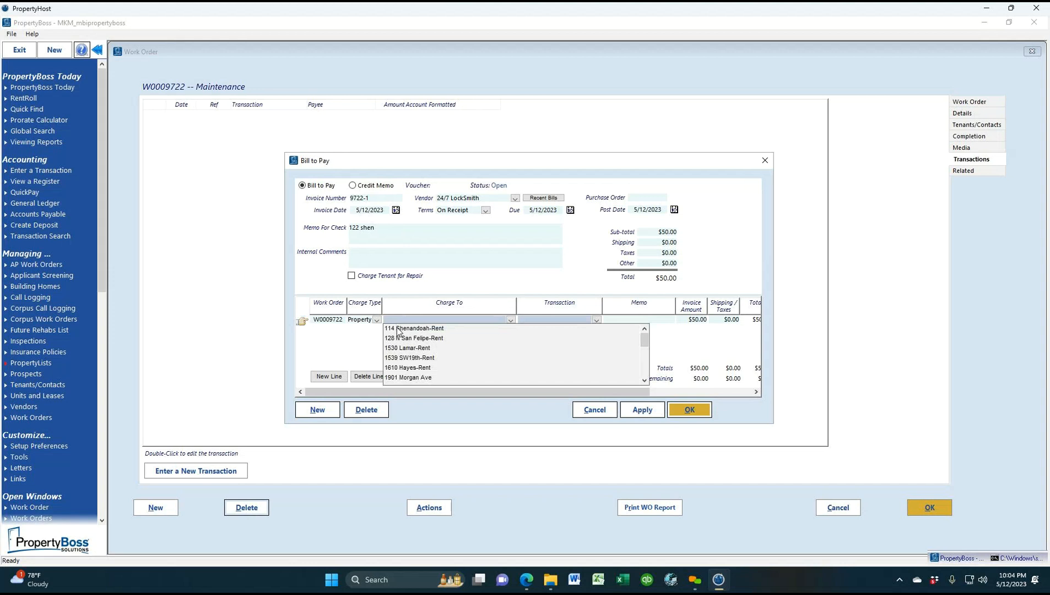
pyautogui.click(398, 329)
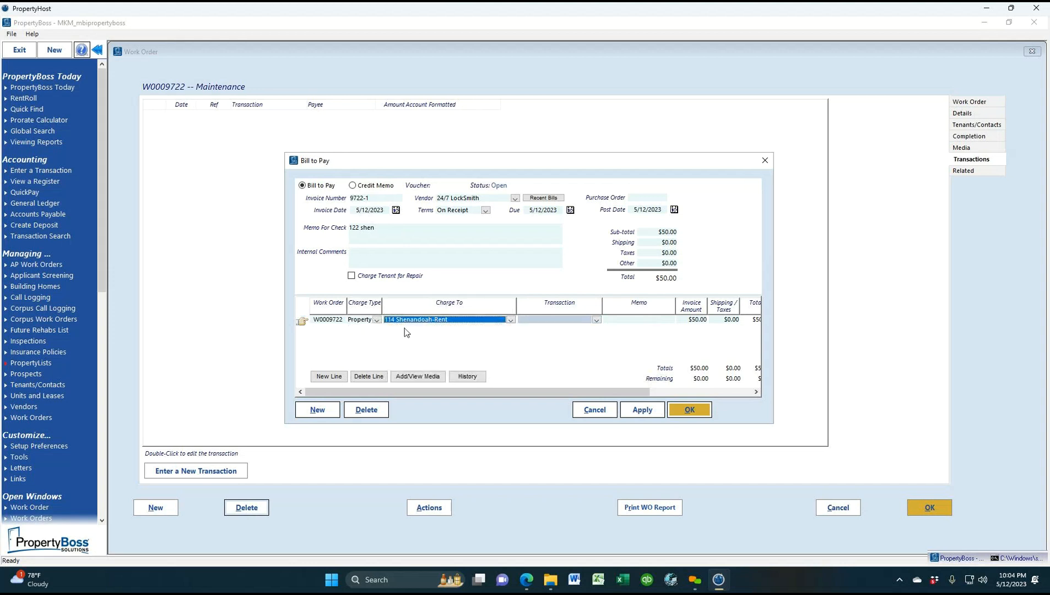
pyautogui.click(359, 230)
pyautogui.moveTo(359, 230); pyautogui.dragTo(355, 231)
pyautogui.write('144')
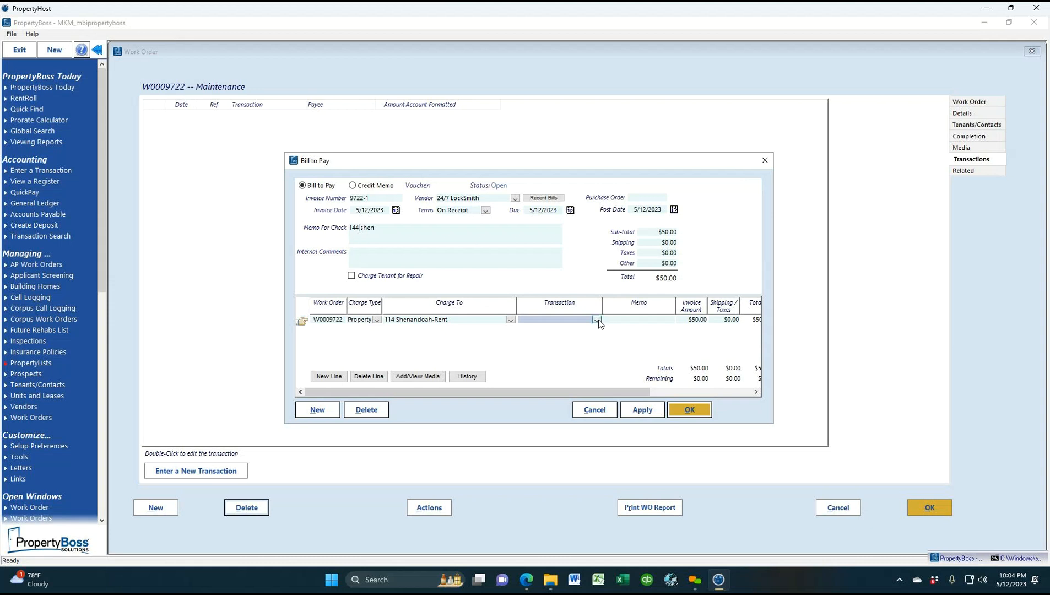
pyautogui.click(597, 320)
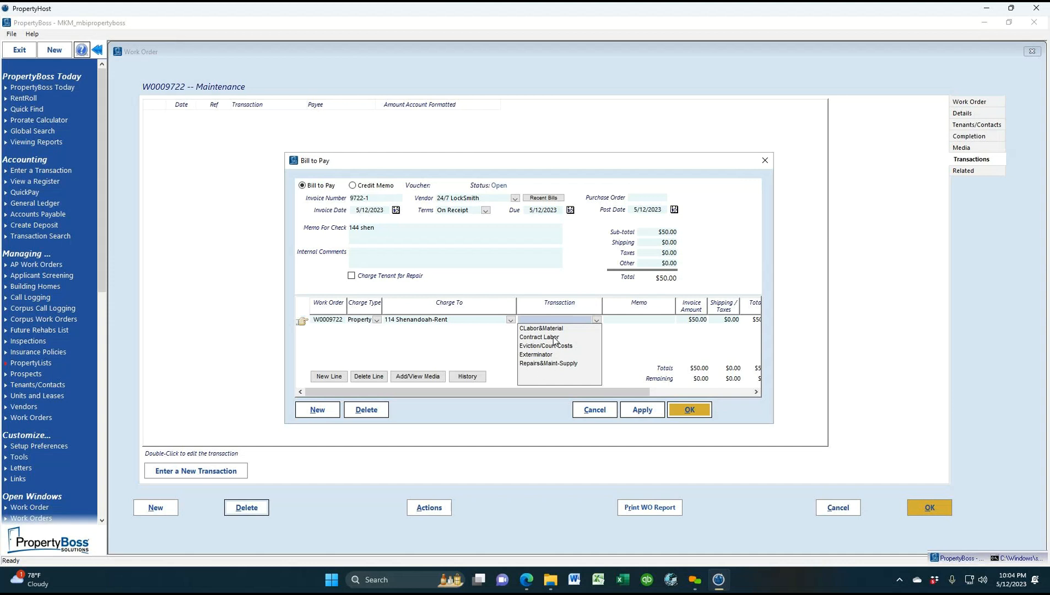
pyautogui.click(553, 364)
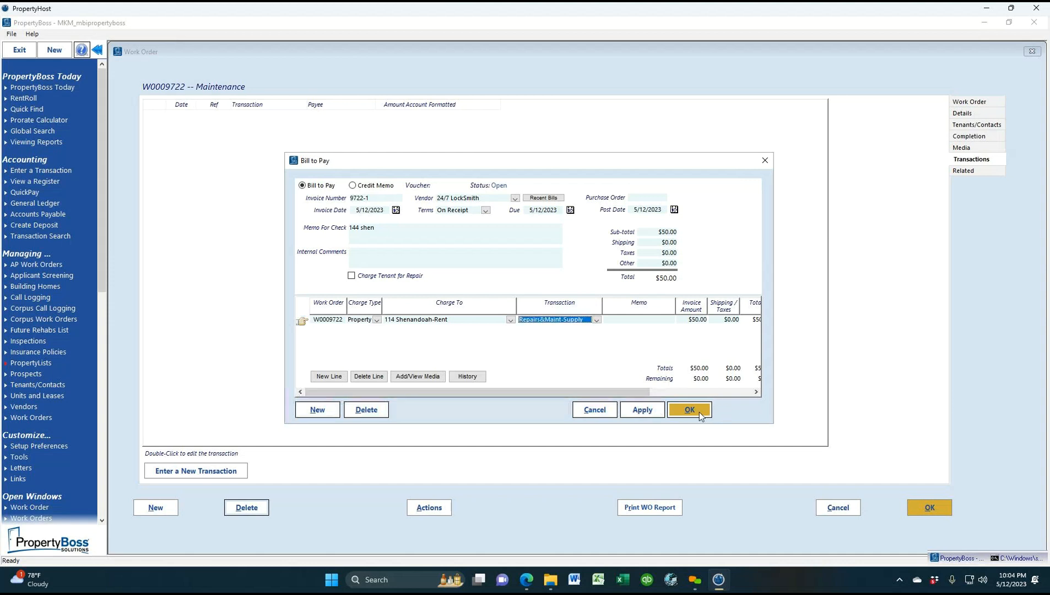
pyautogui.click(688, 410)
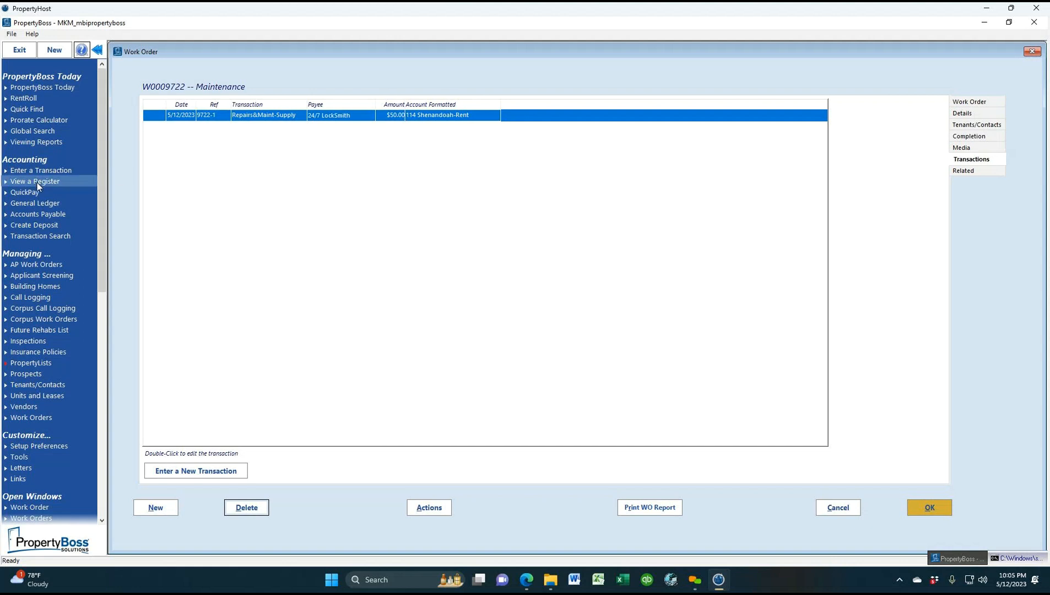
# Approve the 24/7 LockSmith bill 9722-1 in Accounts Payable, then open View a Register
pyautogui.click(39, 215)
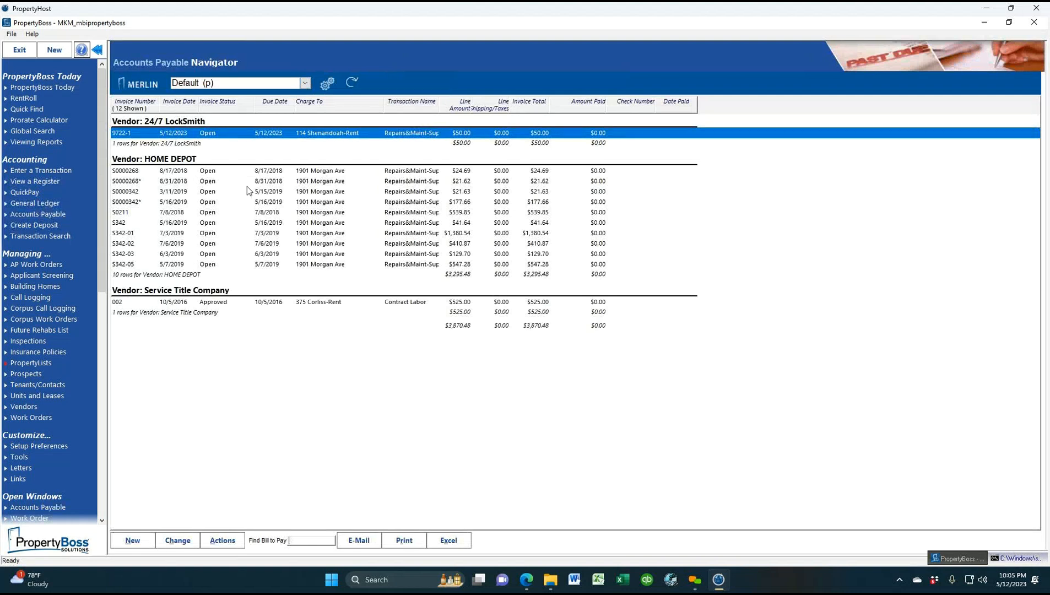
pyautogui.rightClick(213, 137)
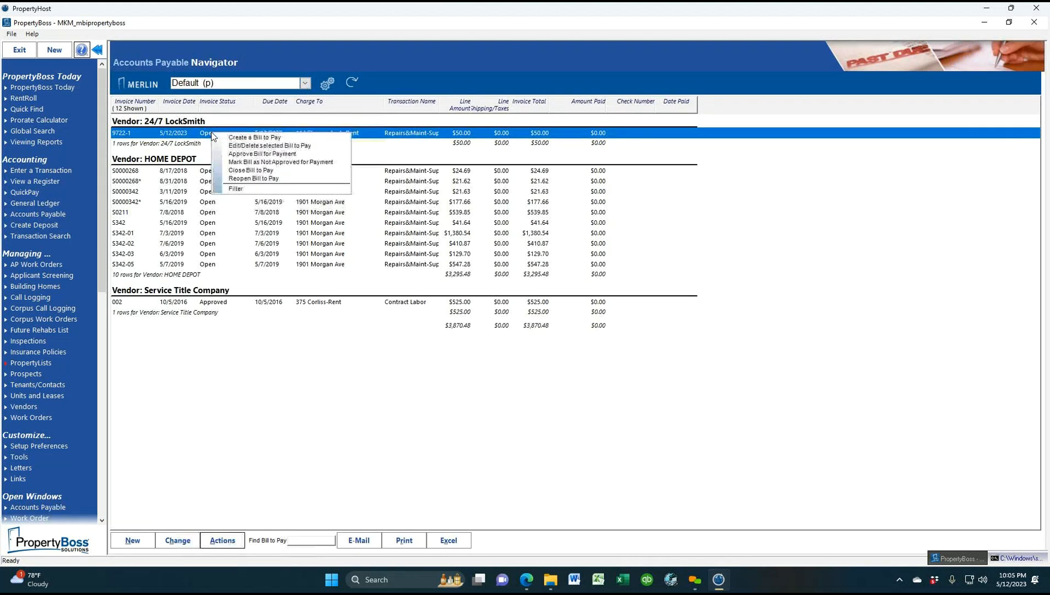
pyautogui.click(265, 154)
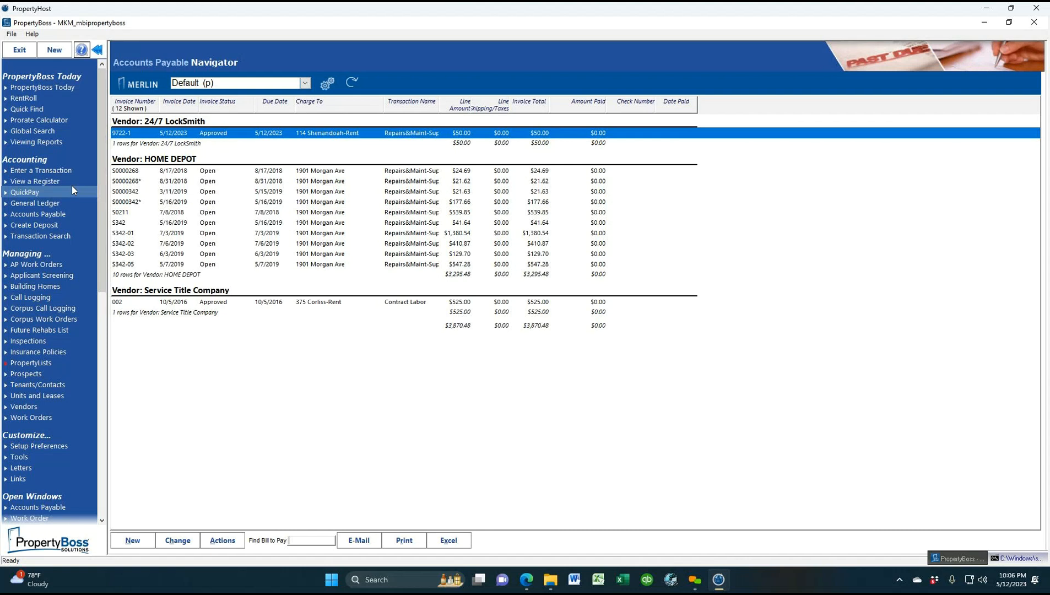
pyautogui.click(57, 181)
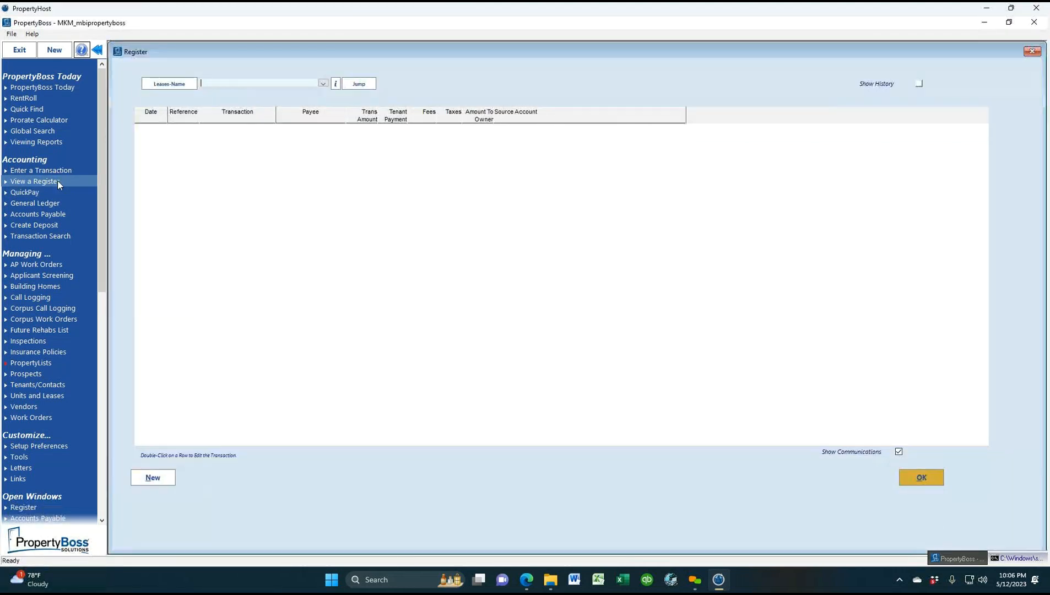
pyautogui.click(323, 84)
pyautogui.click(301, 117)
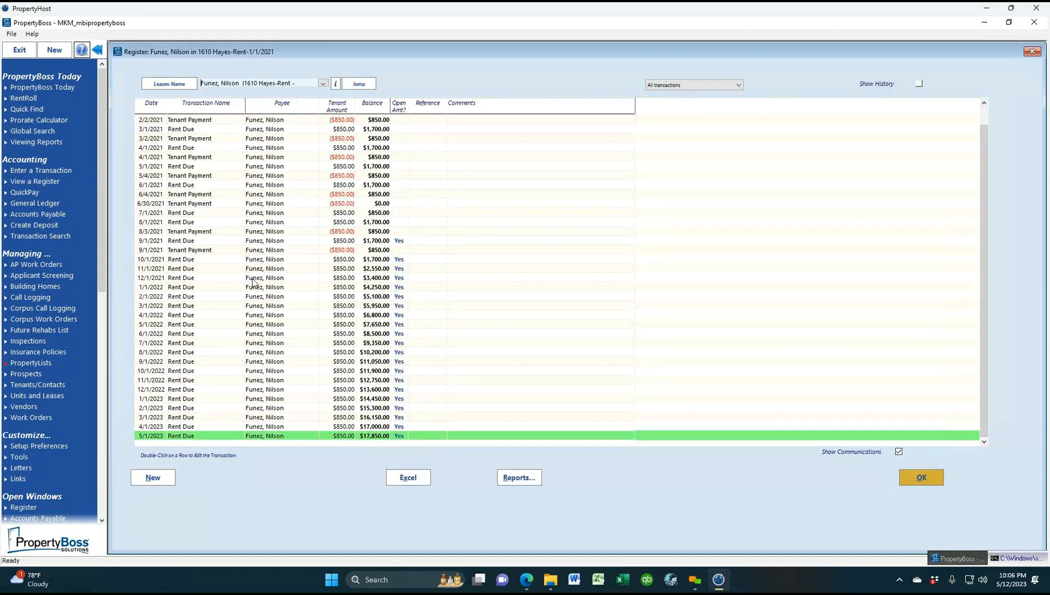